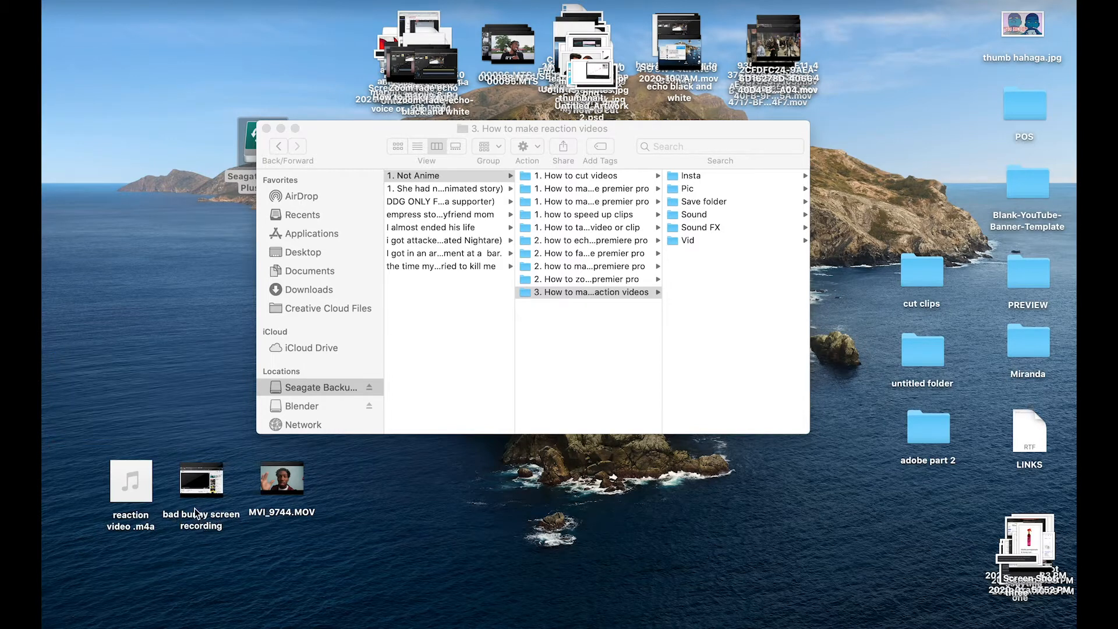
Step: Preview MVI_9744.MOV from the desktop, skipping ahead through the footage, and close the preview
{"action": "left_click", "coordinate": [300, 488]}
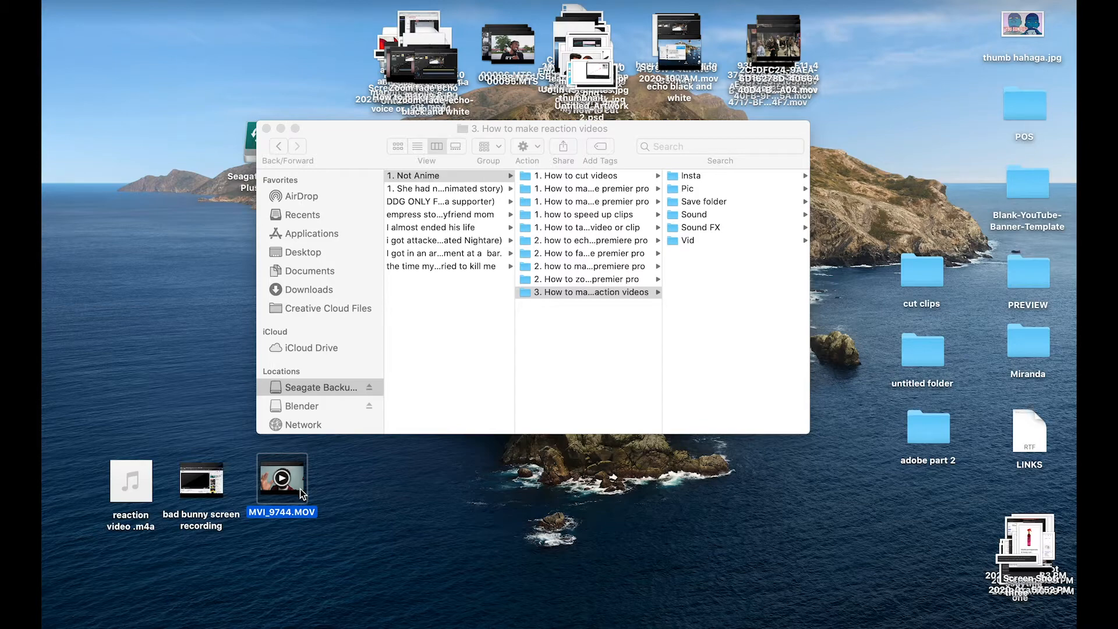
{"action": "key", "text": "space"}
{"action": "key", "text": "XF86AudioRaiseVolume"}
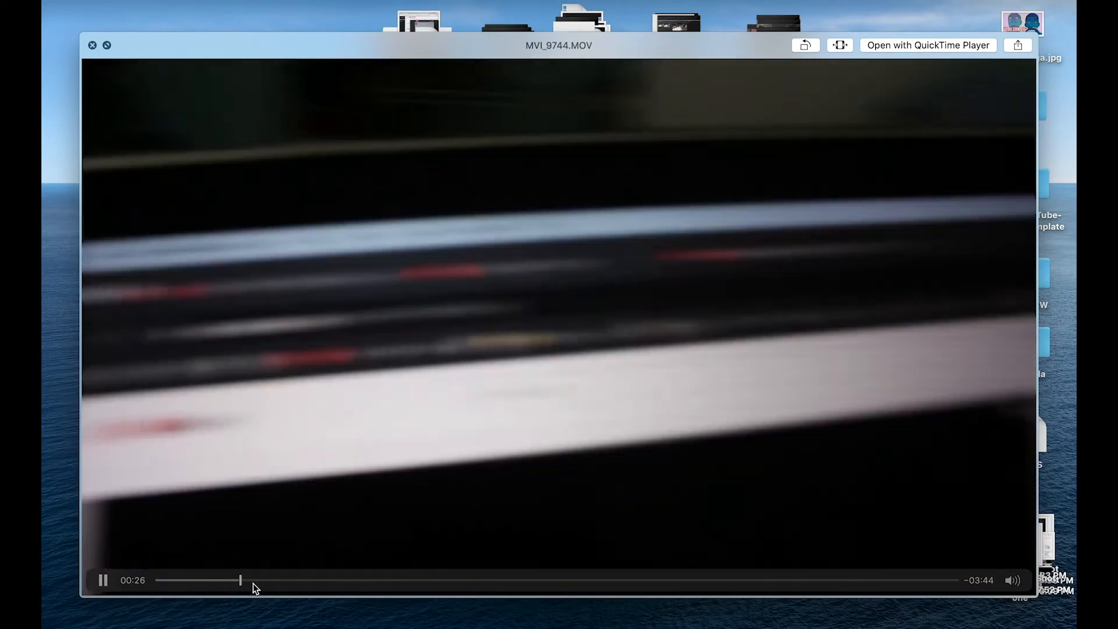
{"action": "left_click", "coordinate": [253, 582]}
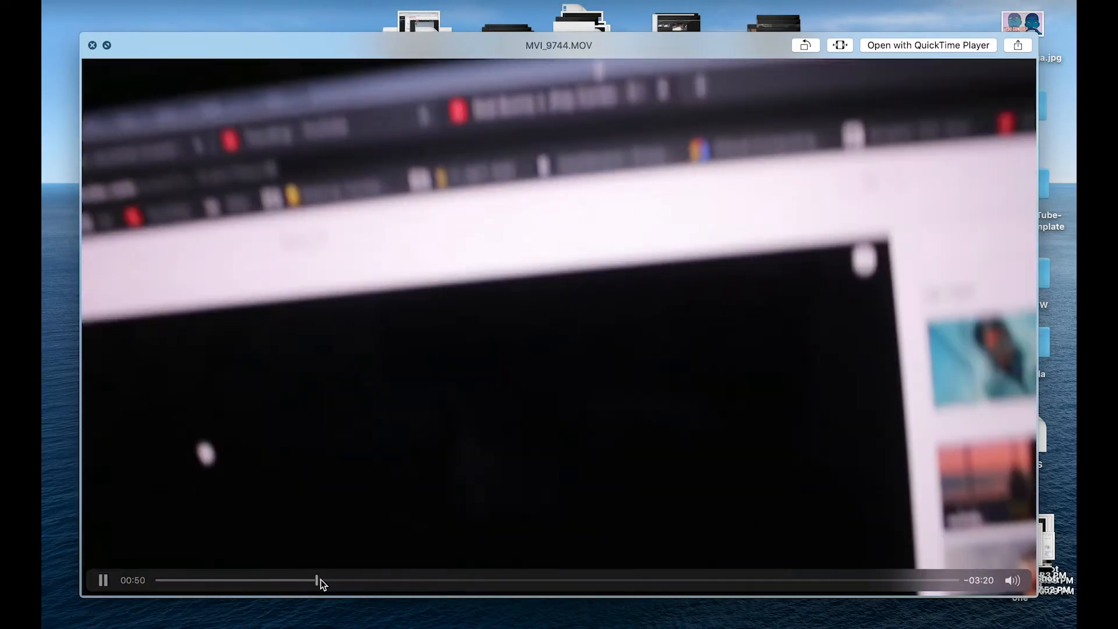
{"action": "left_click", "coordinate": [327, 579]}
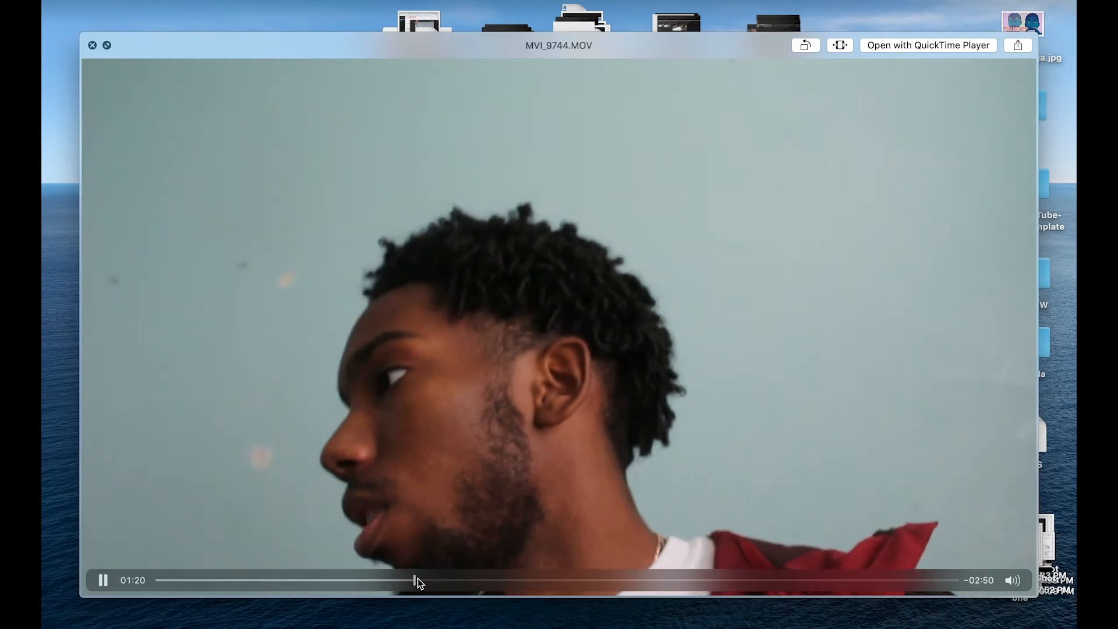
{"action": "left_click_drag", "start_coordinate": [418, 579], "coordinate": [441, 582]}
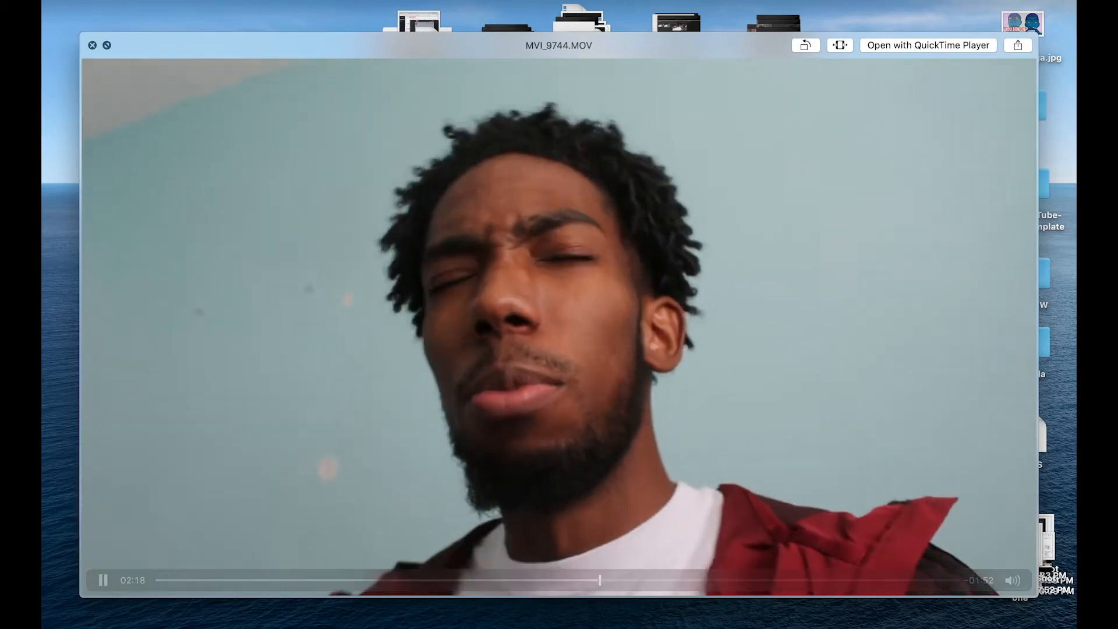
{"action": "key", "text": "space"}
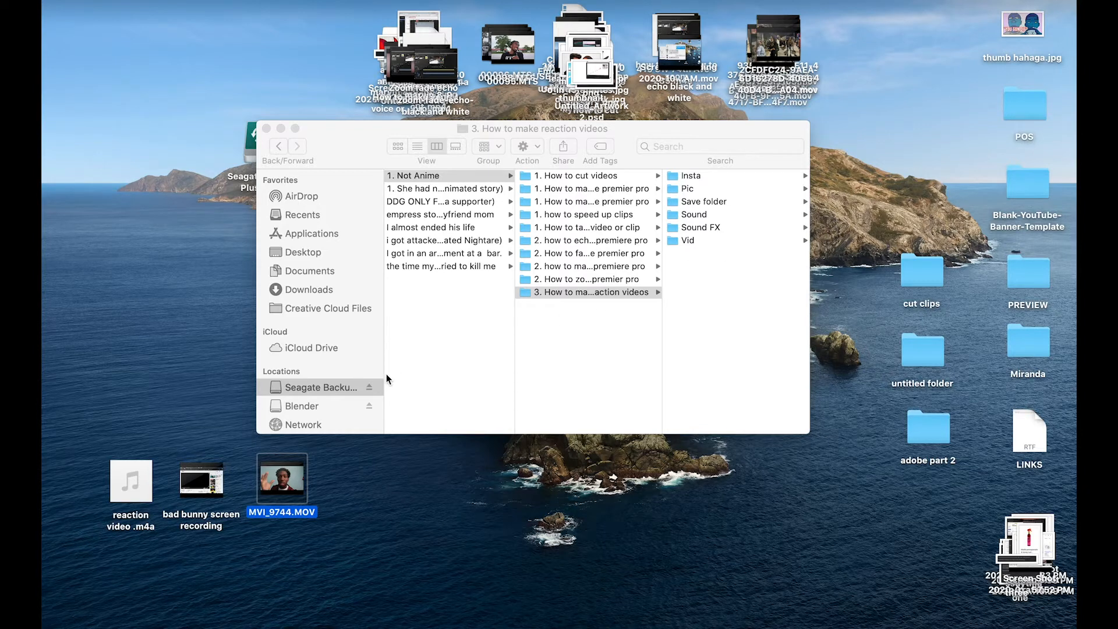
Step: Copy MVI_9744.MOV and the bad bunny screen recording into the Vid folder, and reaction video .m4a into the Sound folder
{"action": "left_click", "coordinate": [712, 237]}
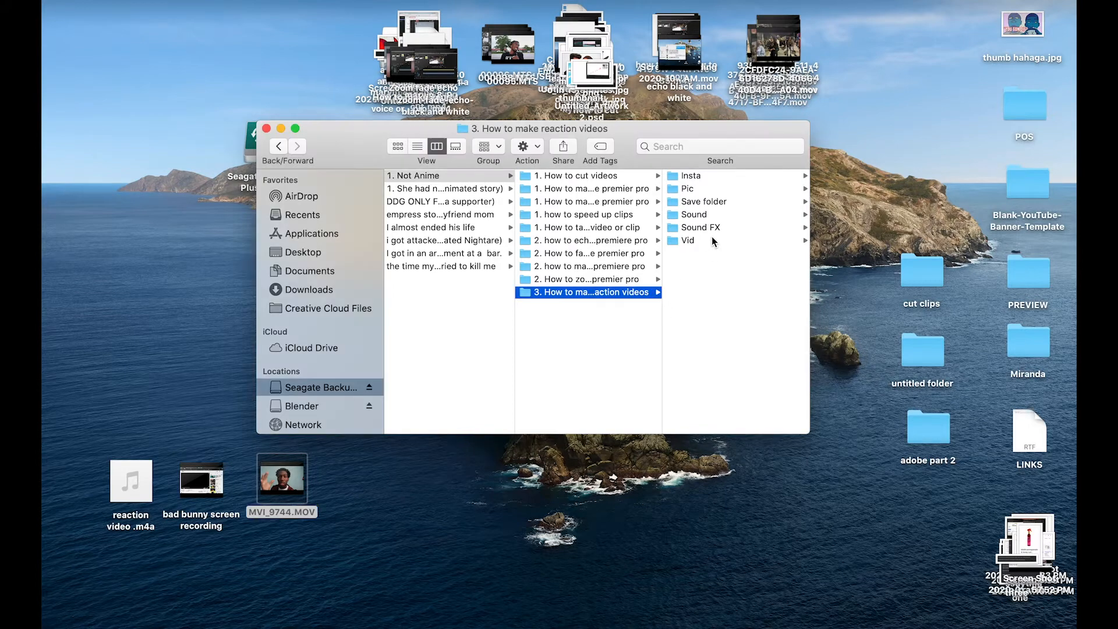
{"action": "left_click", "coordinate": [699, 237]}
{"action": "left_click_drag", "start_coordinate": [389, 518], "coordinate": [741, 352]}
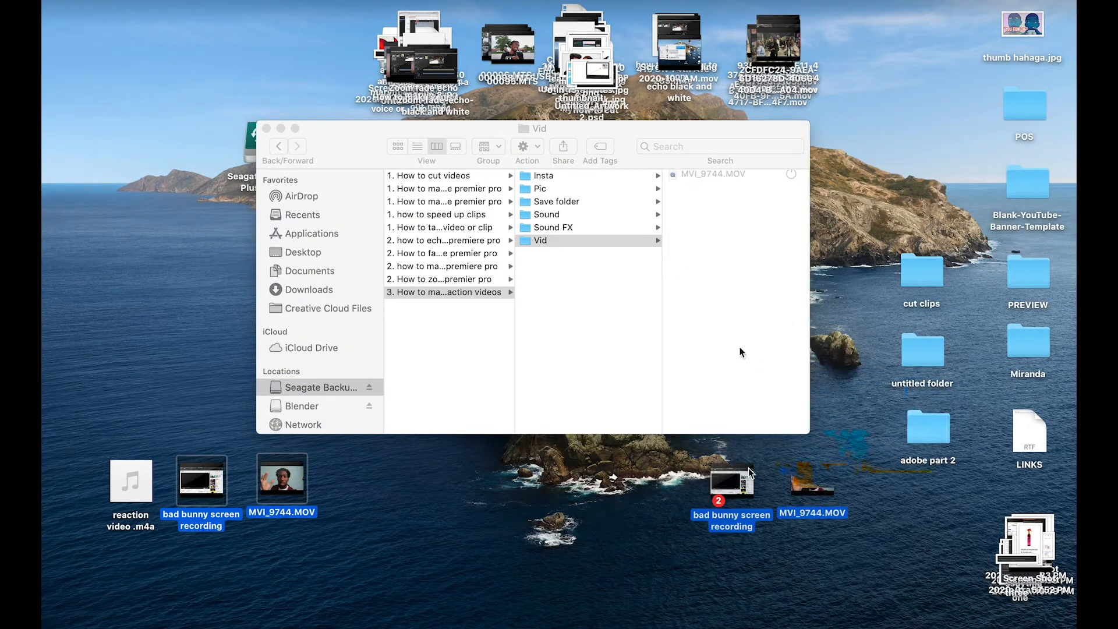
{"action": "left_click", "coordinate": [566, 216]}
{"action": "left_click_drag", "start_coordinate": [120, 487], "coordinate": [728, 284]}
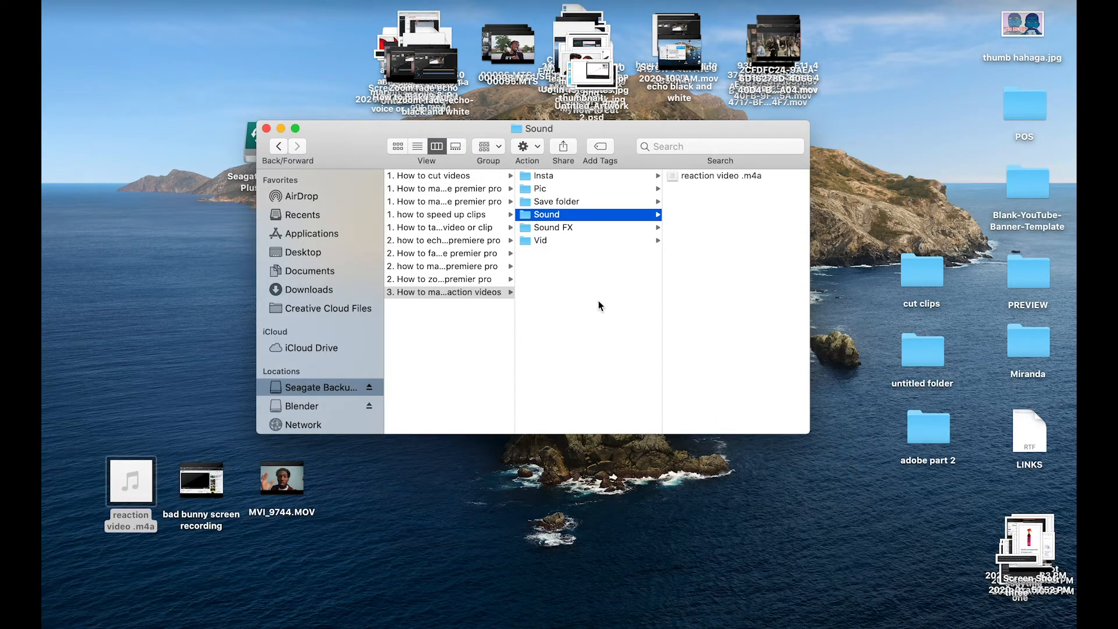
Step: Switch to Premiere Pro and create a project named "how to do reaction videos using premiere" in the reaction videos folder
{"action": "mouse_move", "coordinate": [43, 274]}
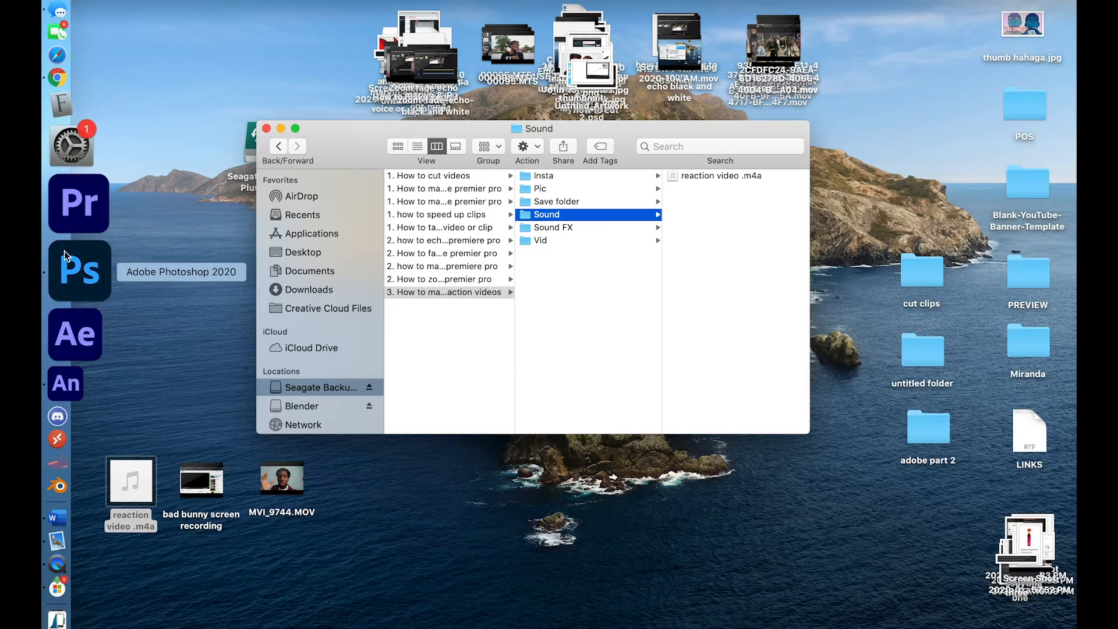
{"action": "left_click", "coordinate": [67, 240]}
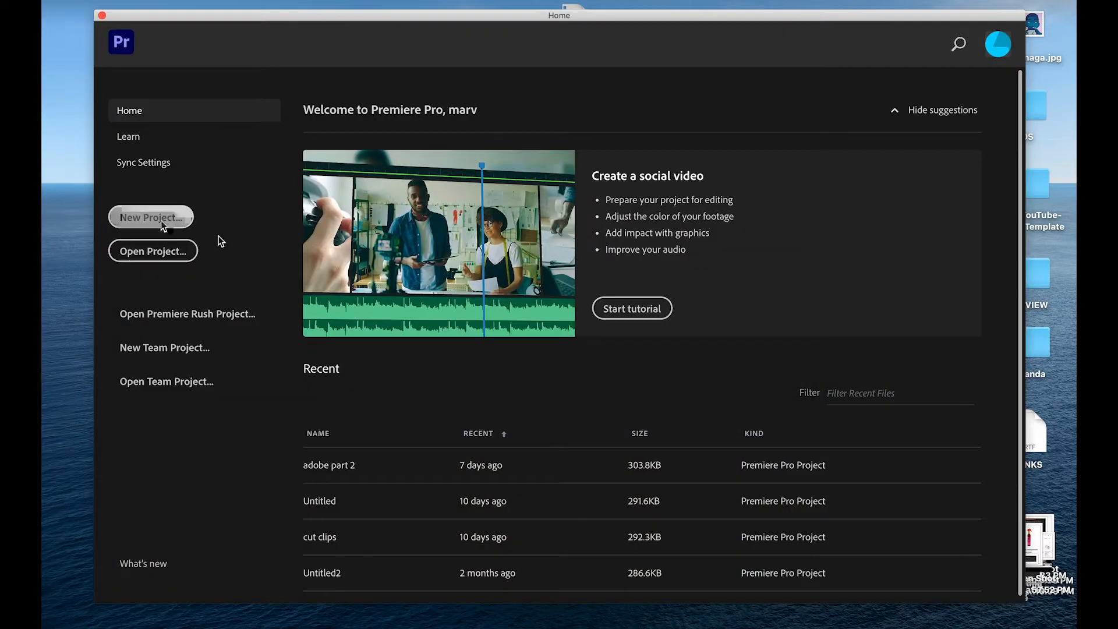
{"action": "left_click", "coordinate": [159, 220]}
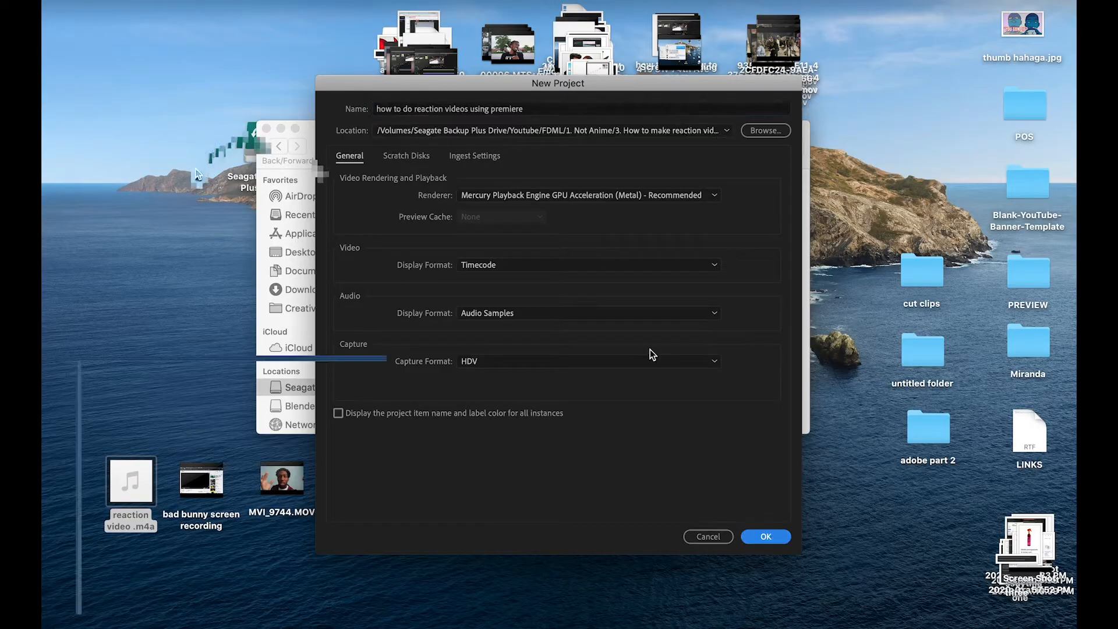
{"action": "key", "text": "Return"}
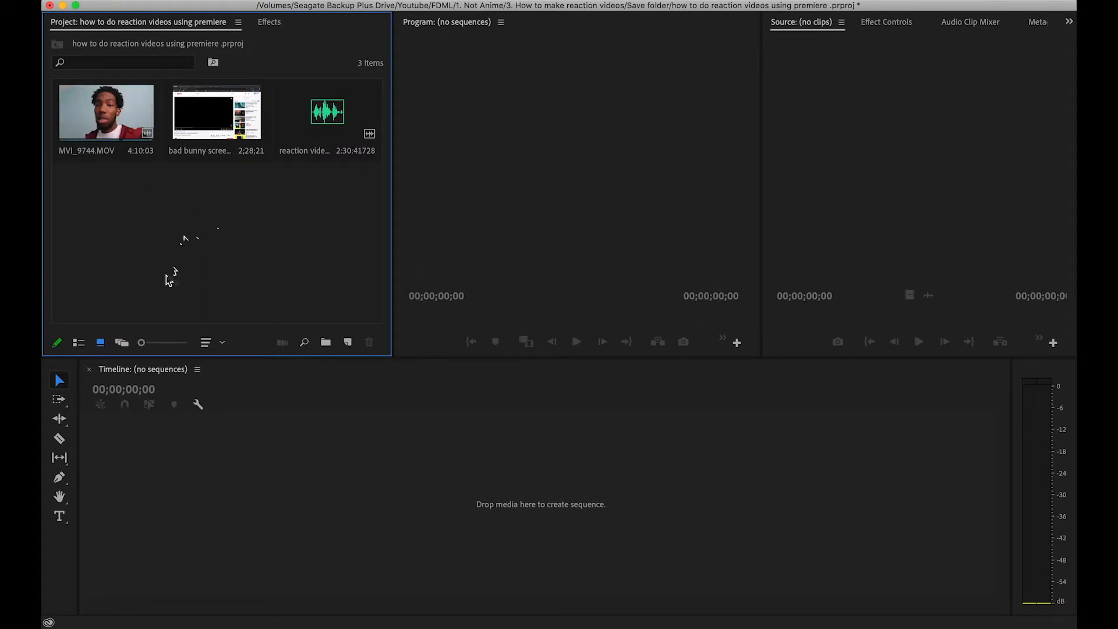
Step: Create a sequence from MVI_9744.MOV by placing the clip in the empty timeline
{"action": "left_click_drag", "start_coordinate": [146, 155], "coordinate": [155, 355]}
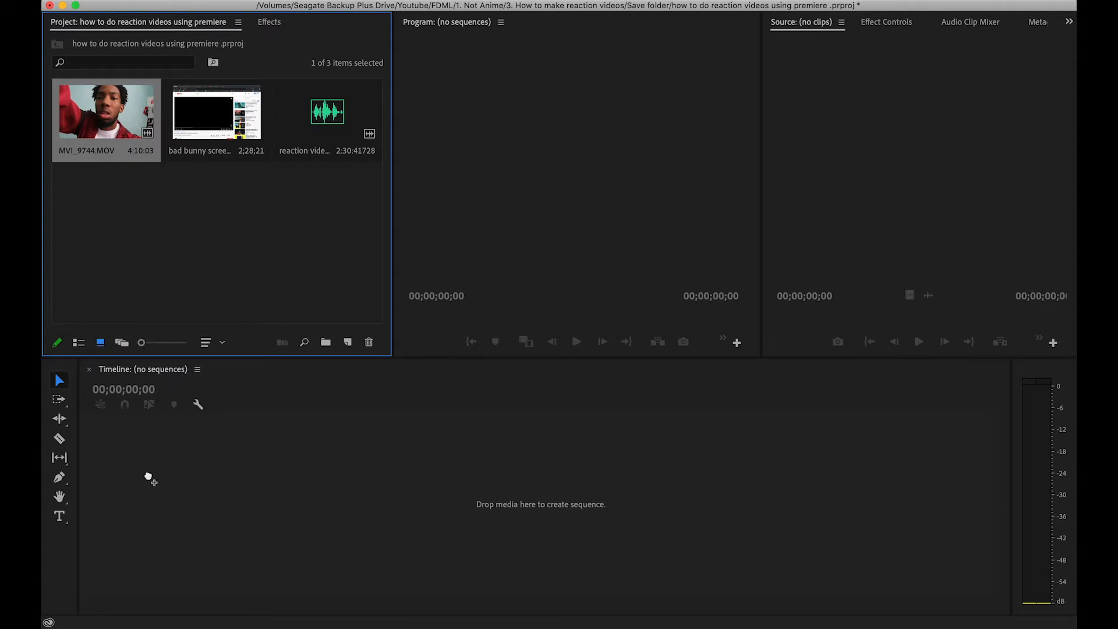
{"action": "left_click_drag", "start_coordinate": [120, 466], "coordinate": [167, 484]}
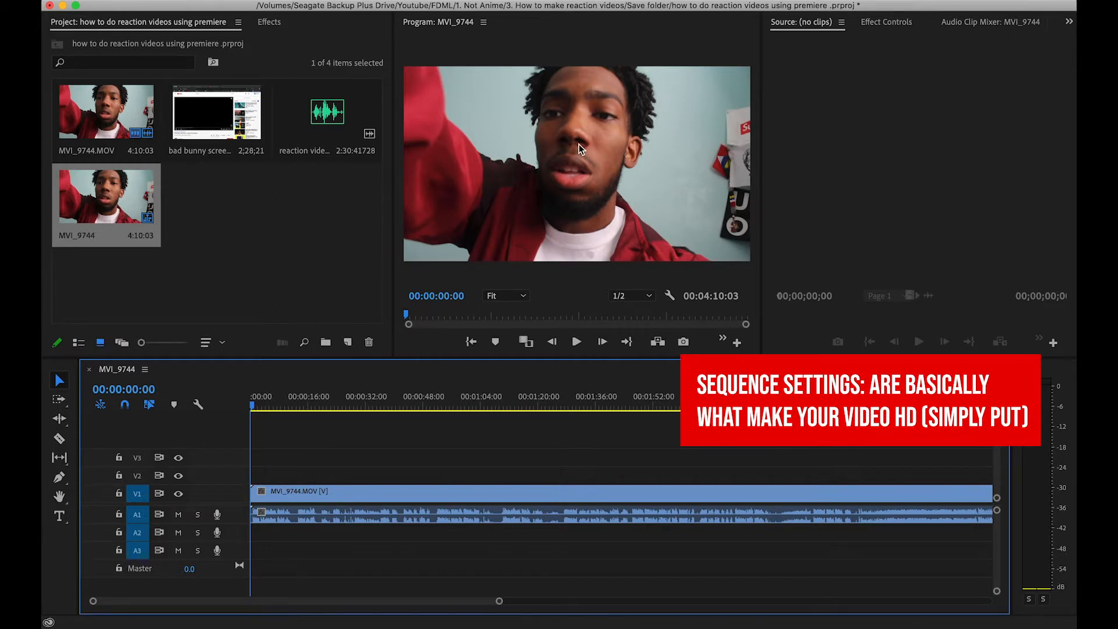
Step: Play the start of the MVI_9744 sequence and scrub ahead to about 00:02:09 to find the sync point
{"action": "left_click_drag", "start_coordinate": [257, 403], "coordinate": [246, 401]}
{"action": "key", "text": "space"}
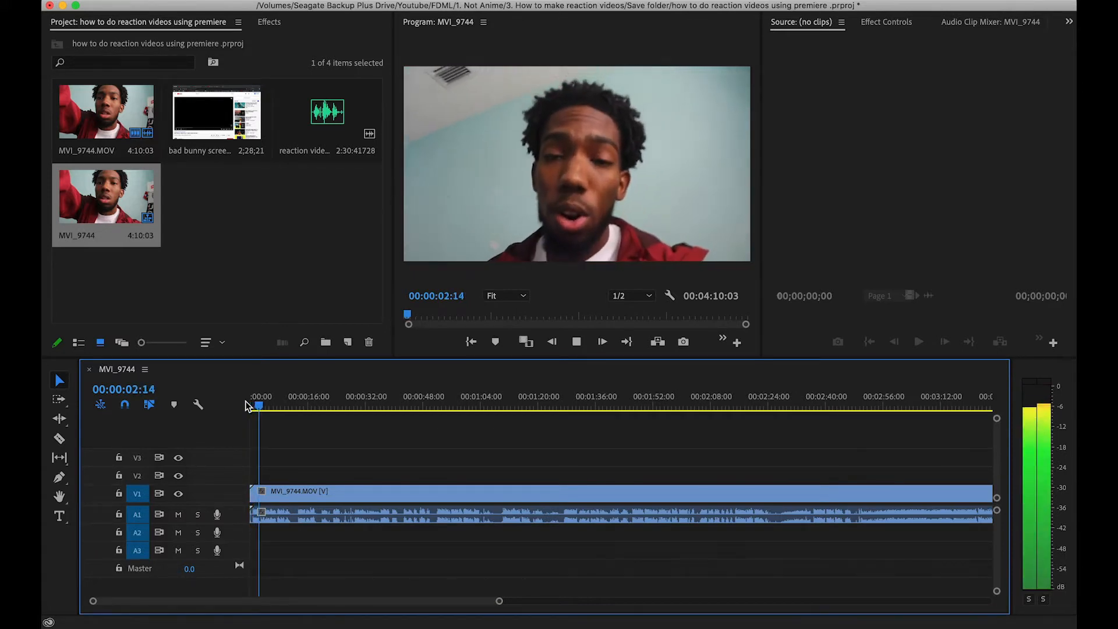
{"action": "key", "text": "space"}
{"action": "left_click_drag", "start_coordinate": [267, 399], "coordinate": [262, 399]}
{"action": "left_click_drag", "start_coordinate": [458, 415], "coordinate": [644, 406]}
{"action": "left_click_drag", "start_coordinate": [799, 409], "coordinate": [717, 408]}
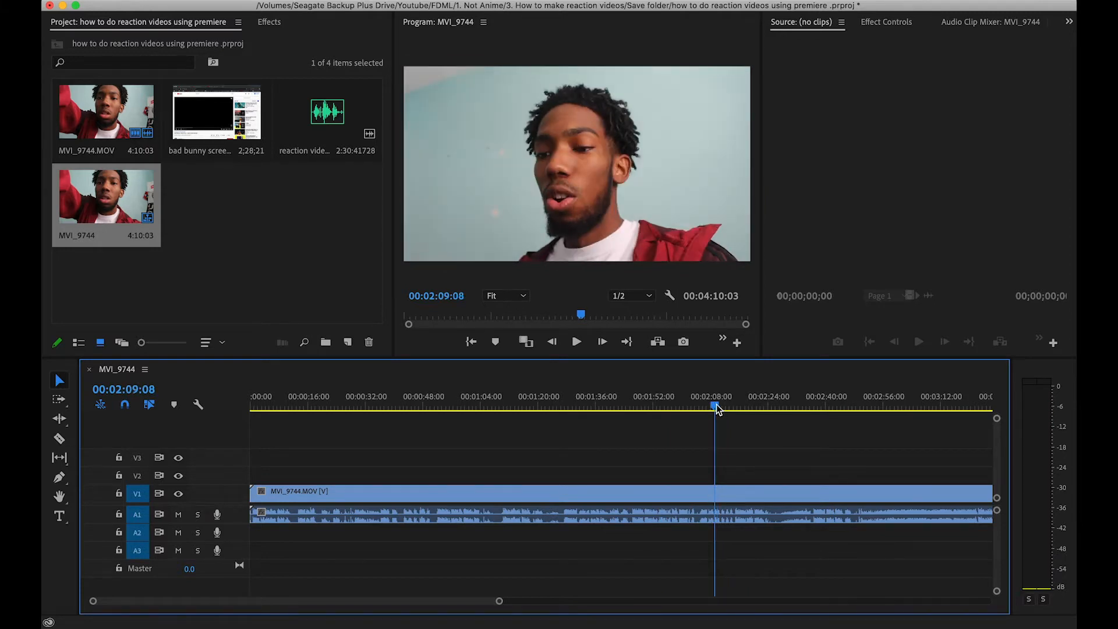
{"action": "key", "text": "space"}
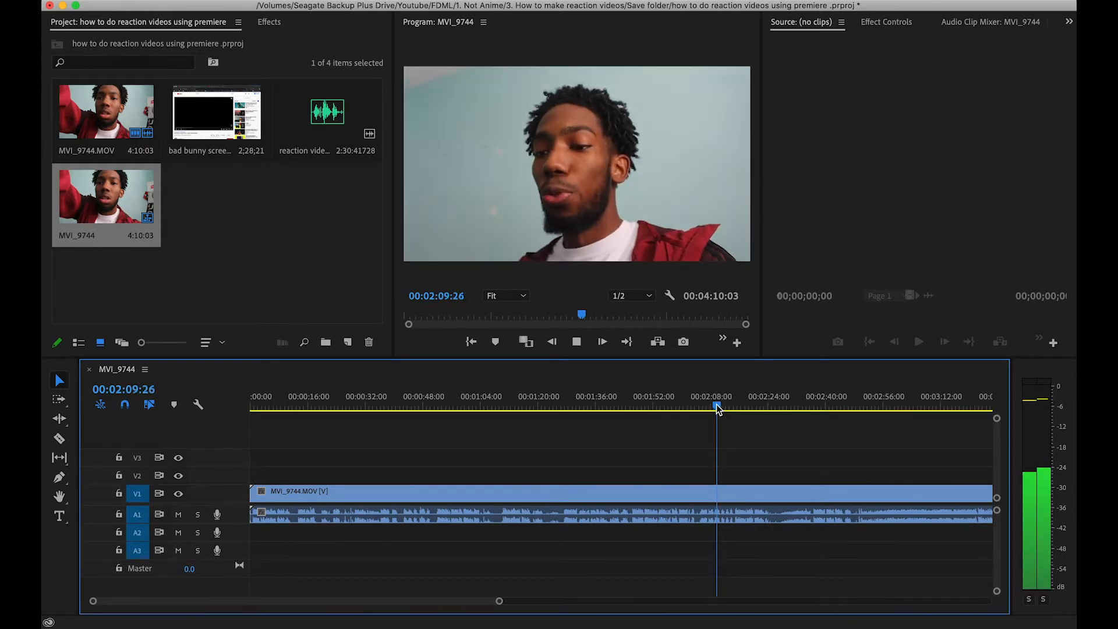
{"action": "key", "text": "space"}
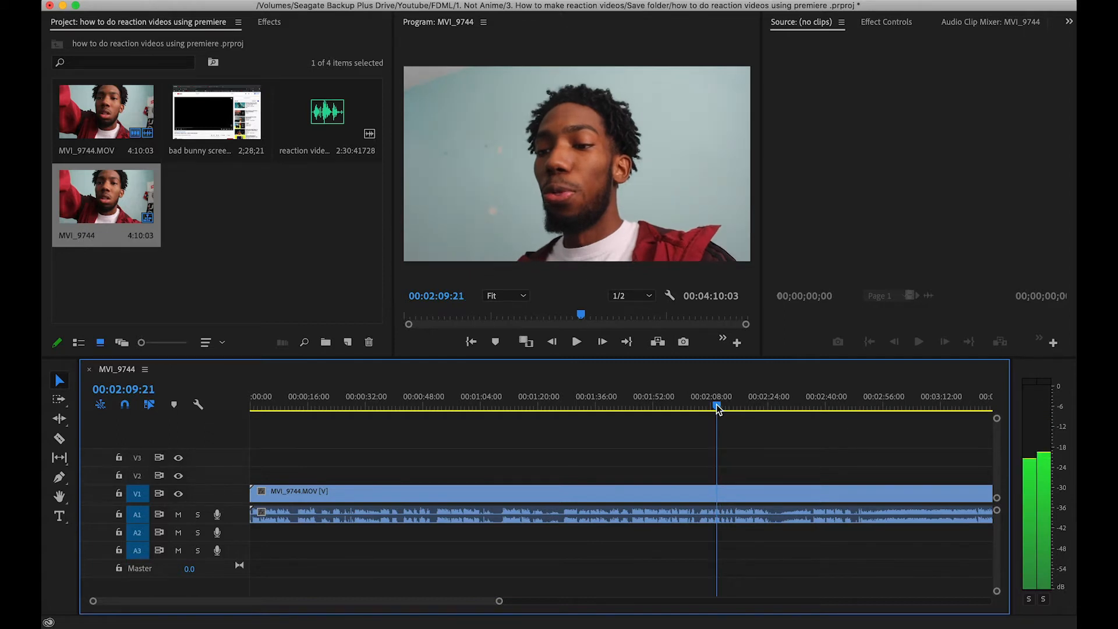
Step: Move the sequence playhead frame by frame to the sync point at 00:02:09:28
{"action": "key", "text": "Left"}
{"action": "key", "text": "Left"}
{"action": "key", "text": "Left"}
{"action": "key", "text": "Right"}
{"action": "key", "text": "Right"}
{"action": "key", "text": "Right"}
{"action": "key", "text": "Right"}
{"action": "key", "text": "Right"}
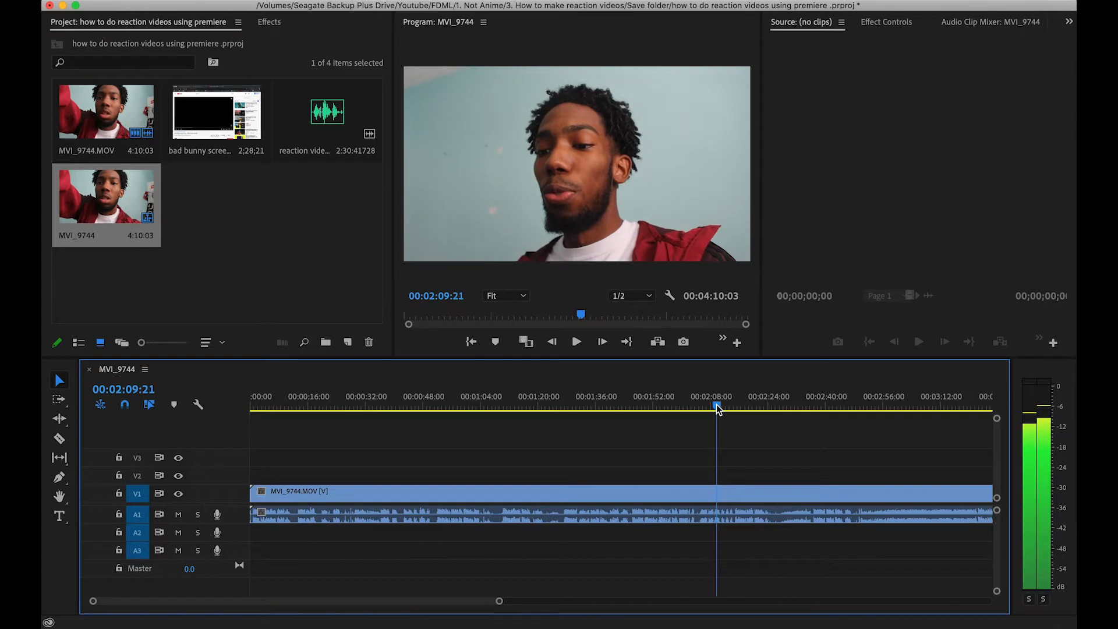
{"action": "key", "text": "Right"}
{"action": "key", "text": "Right"}
{"action": "key", "text": "Right"}
{"action": "key", "text": "Right"}
{"action": "key", "text": "Right"}
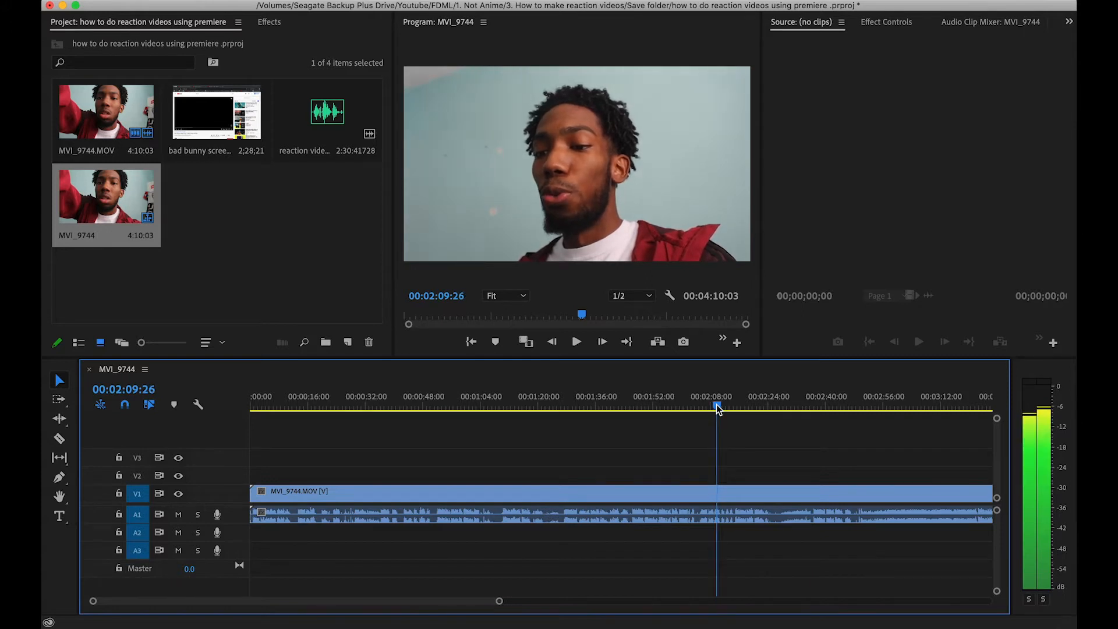
{"action": "key", "text": "Left"}
{"action": "key", "text": "Right"}
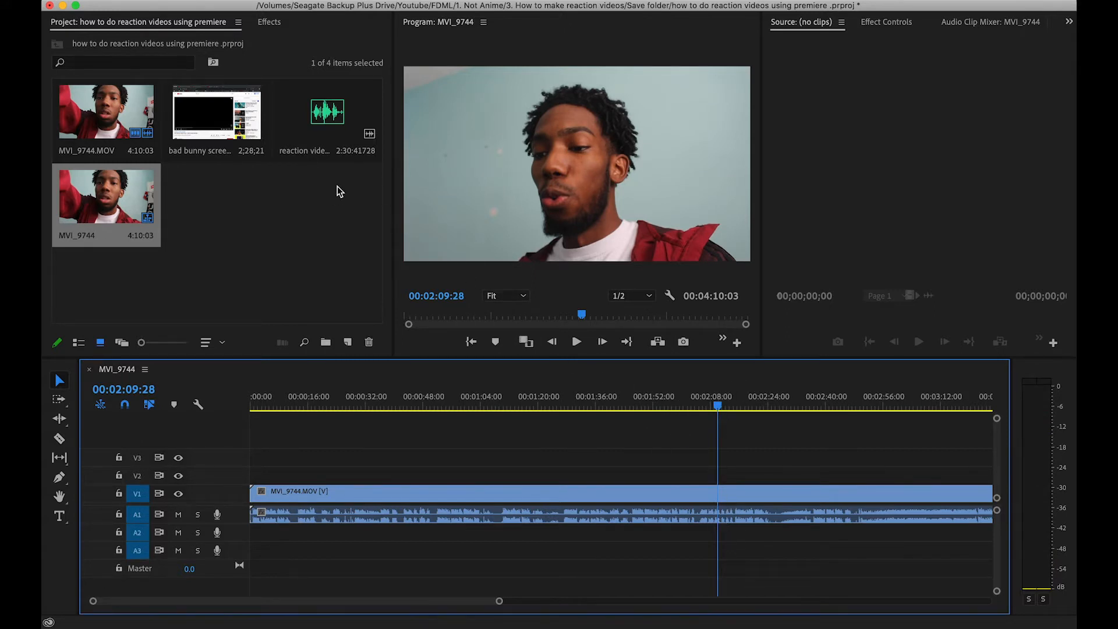
Step: Open reaction video .m4a in the Source monitor and mark an In point at the matching sound at 00;00;28;12
{"action": "double_click", "coordinate": [297, 125]}
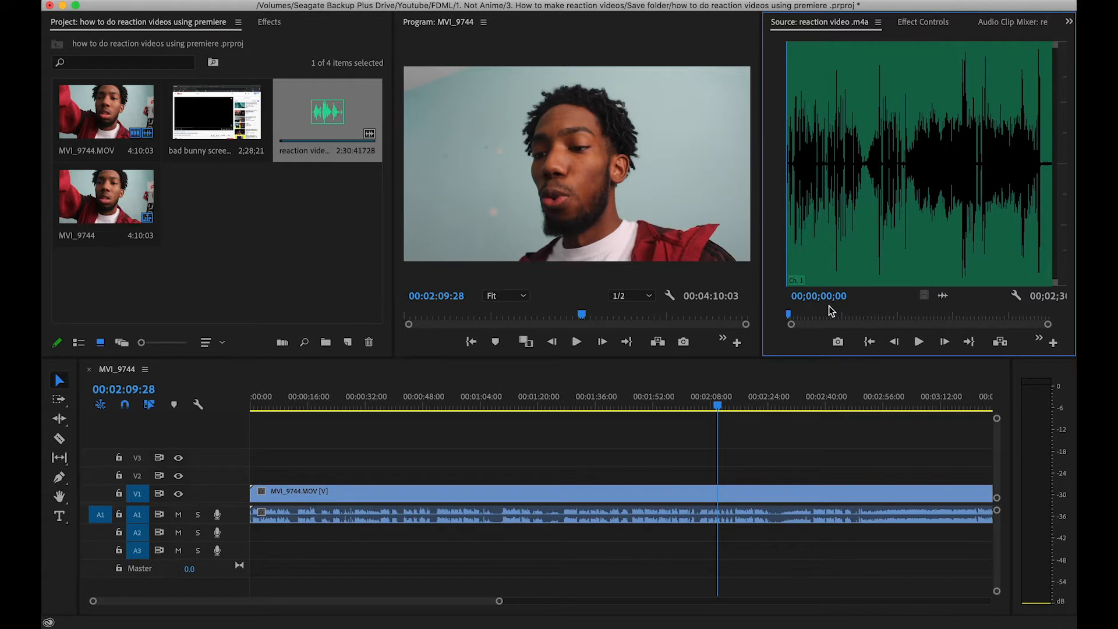
{"action": "left_click_drag", "start_coordinate": [790, 315], "coordinate": [837, 318]}
{"action": "key", "text": "Left"}
{"action": "key", "text": "Left"}
{"action": "key", "text": "Left"}
{"action": "key", "text": "Left"}
{"action": "key", "text": "Left"}
{"action": "key", "text": "Right"}
{"action": "key", "text": "Right"}
{"action": "key", "text": "Right"}
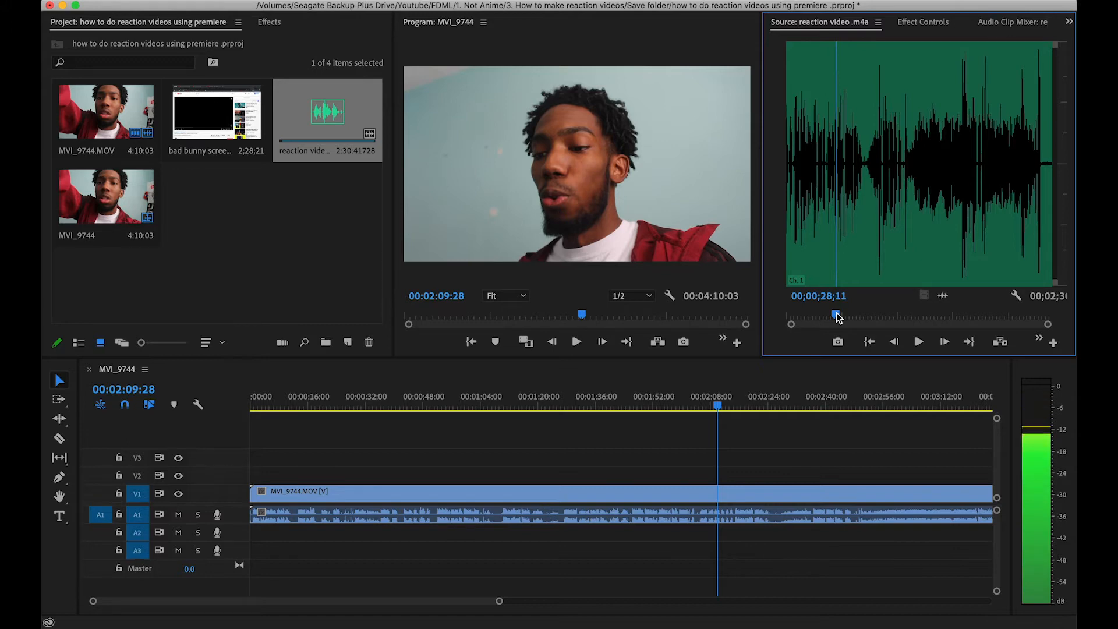
{"action": "key", "text": "Right"}
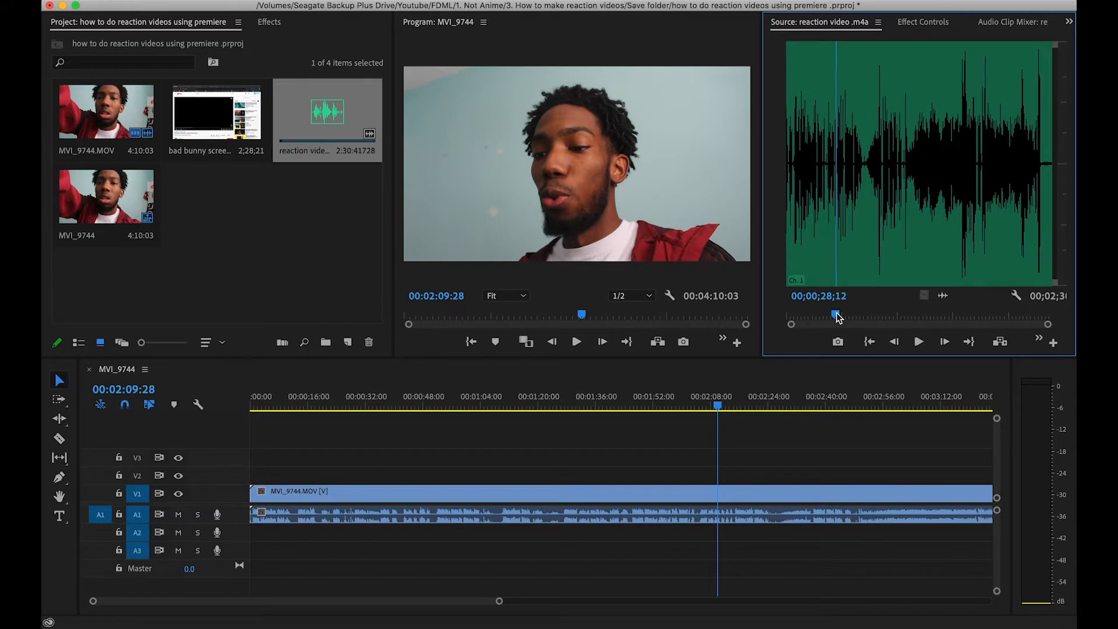
{"action": "key", "text": "i"}
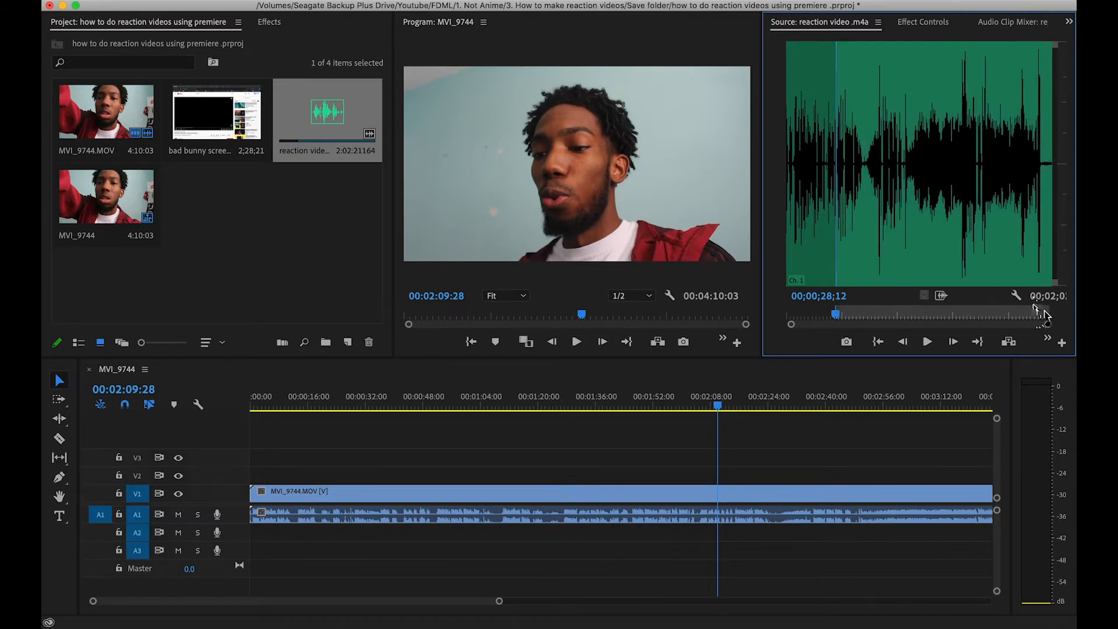
{"action": "left_click", "coordinate": [987, 316]}
{"action": "key", "text": "o"}
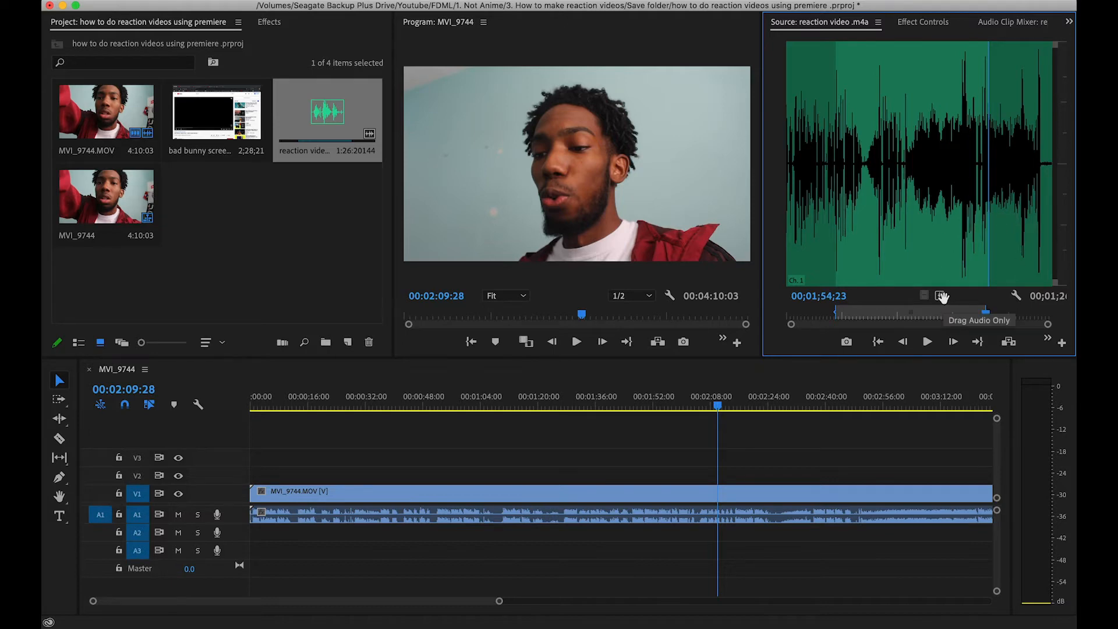
{"action": "key", "text": "super+z"}
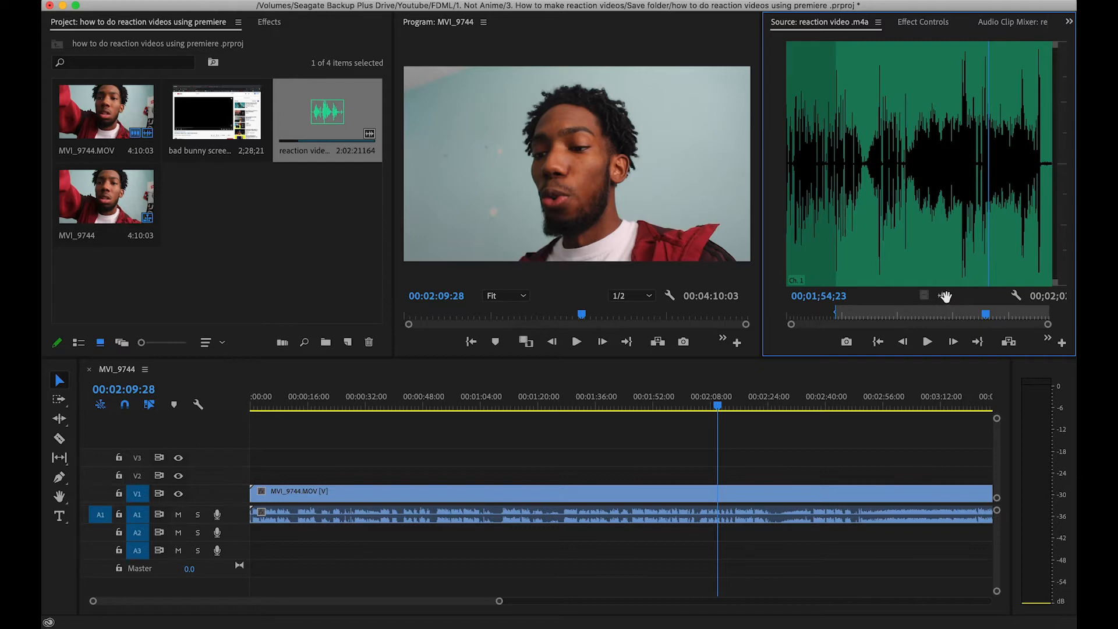
Step: Insert the marked audio from reaction video .m4a on track A2 starting at 00:02:09:28 and play it back
{"action": "left_click_drag", "start_coordinate": [945, 297], "coordinate": [722, 540]}
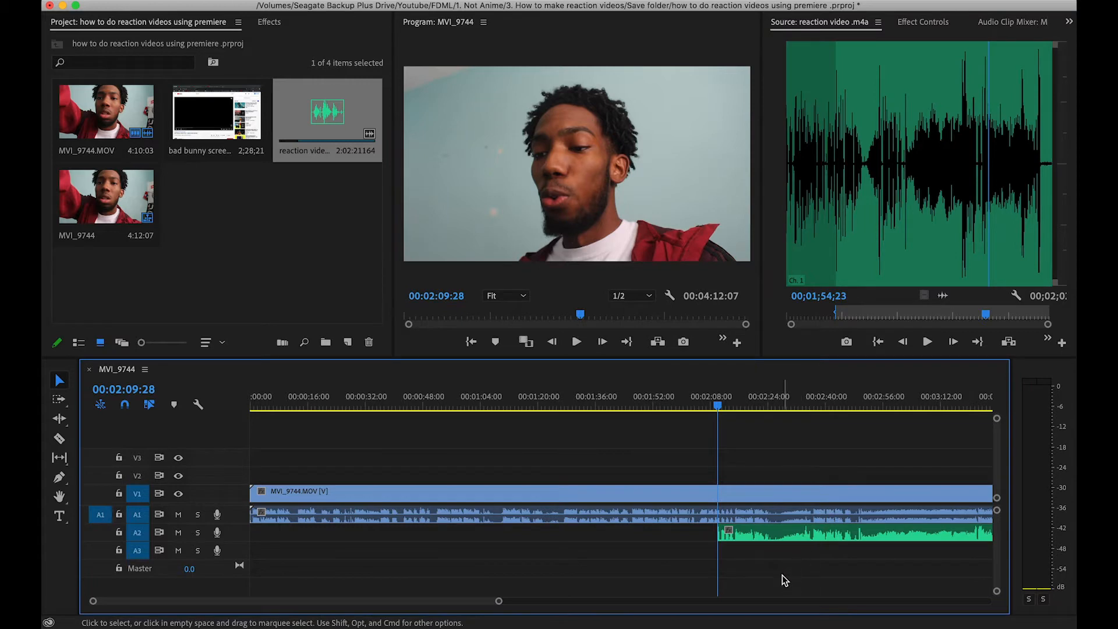
{"action": "key", "text": "space"}
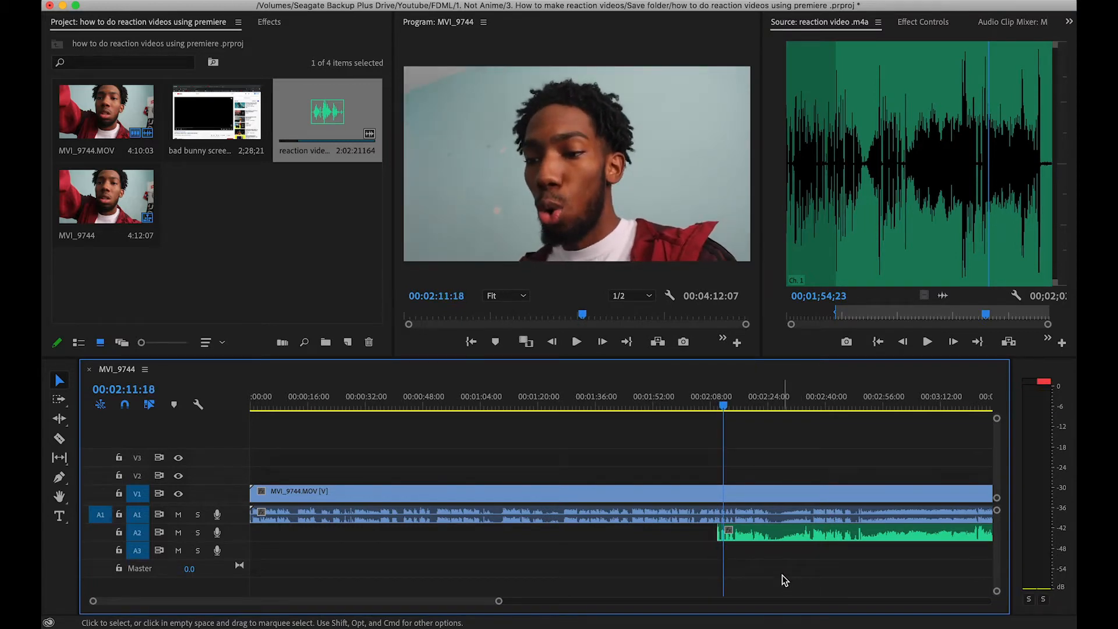
Step: Split the MVI_9744.MOV clip with the Razor tool where the A2 audio begins, and return to the Selection tool
{"action": "key", "text": "c"}
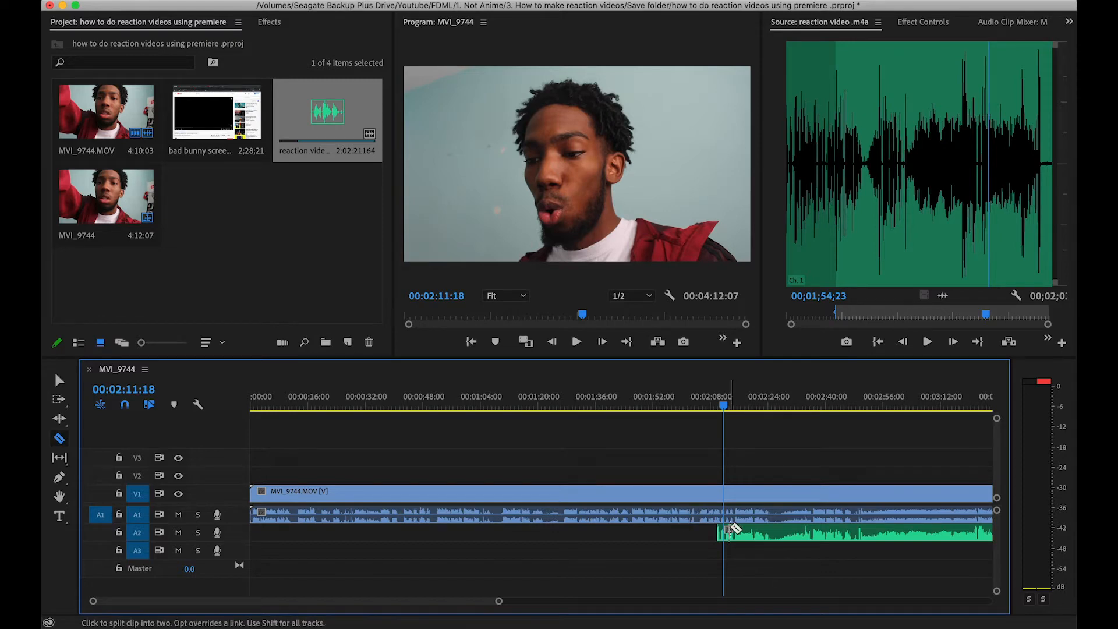
{"action": "left_click", "coordinate": [720, 513]}
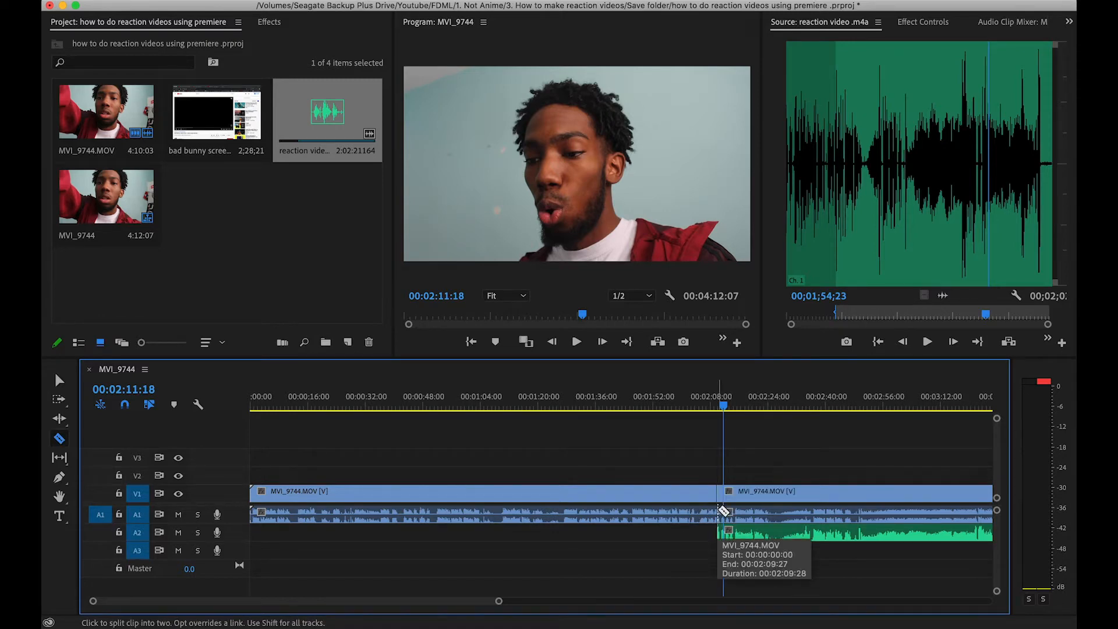
{"action": "key", "text": "v"}
Step: Play the sequence around the cut to check how the A2 audio lines up with the camera footage
{"action": "key", "text": "Home"}
{"action": "key", "text": "minus"}
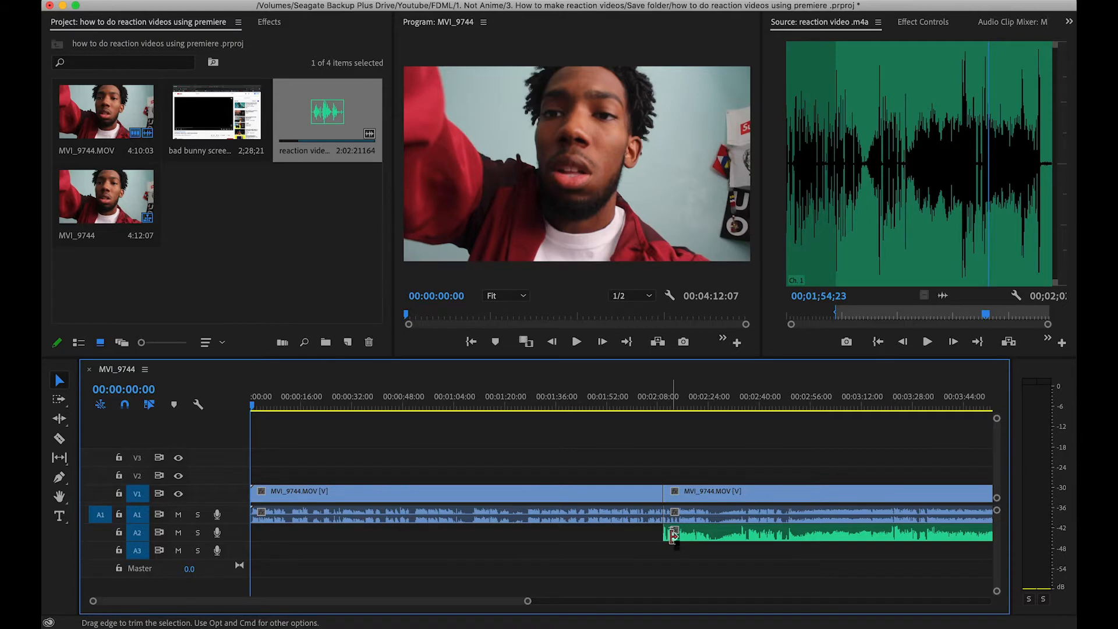
{"action": "key", "text": "space"}
{"action": "left_click", "coordinate": [664, 402]}
{"action": "key", "text": "space"}
{"action": "key", "text": "equal"}
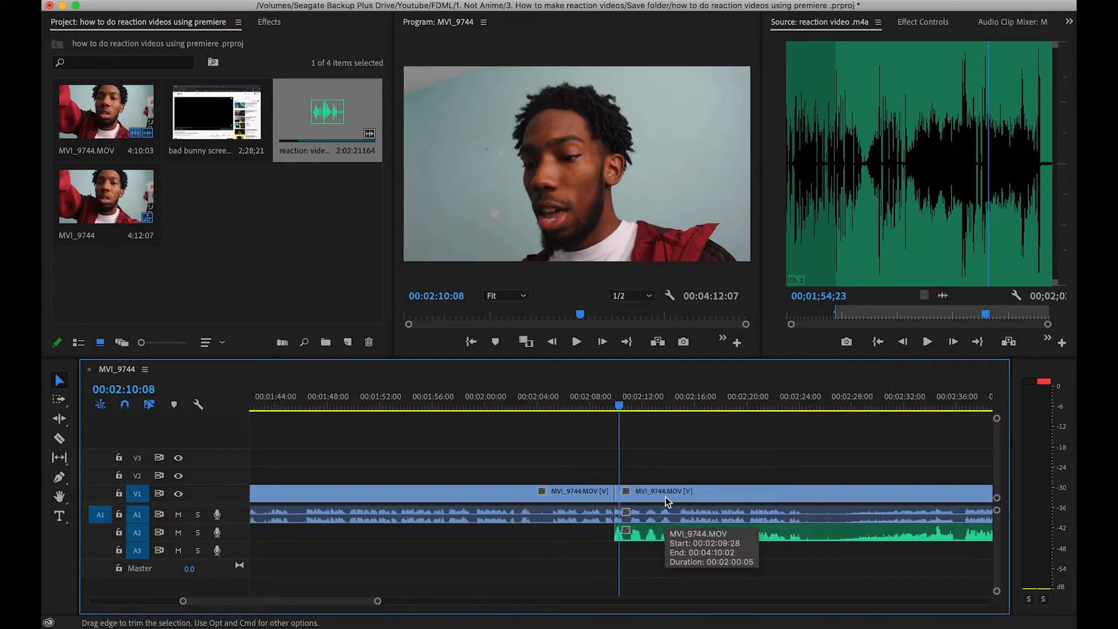
{"action": "left_click", "coordinate": [611, 400]}
{"action": "key", "text": "space"}
{"action": "key", "text": "space"}
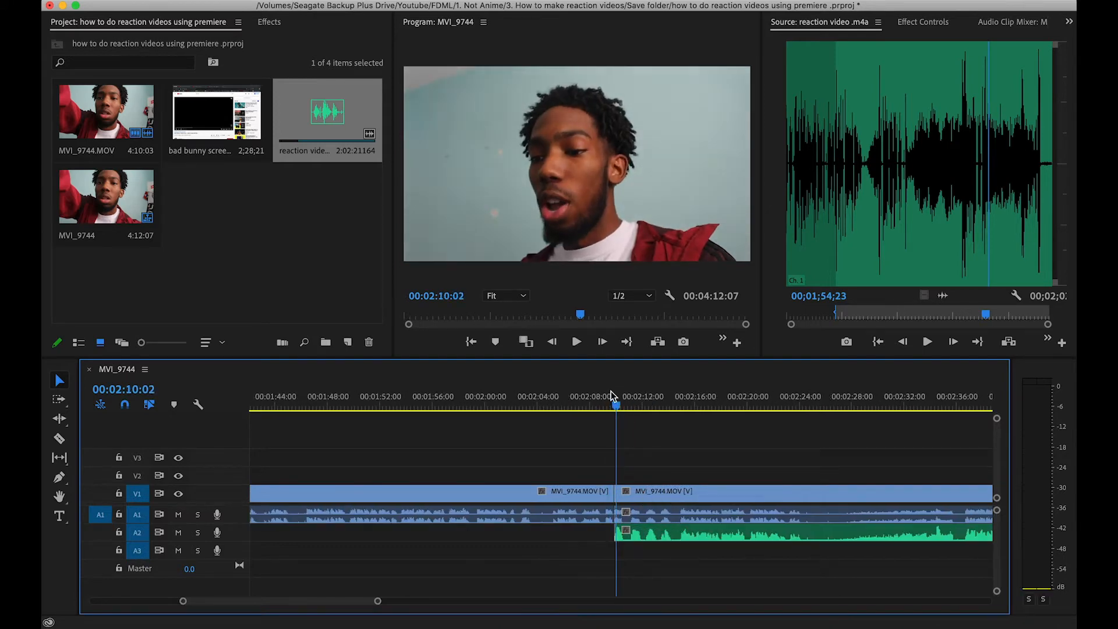
Step: Step back frame by frame to 00:02:09:21, examining the camera footage just before the A2 audio begins
{"action": "key", "text": "Left"}
{"action": "key", "text": "Left"}
{"action": "key", "text": "Left"}
{"action": "key", "text": "Left"}
{"action": "key", "text": "Left"}
{"action": "key", "text": "Left"}
{"action": "key", "text": "Left"}
{"action": "key", "text": "Left"}
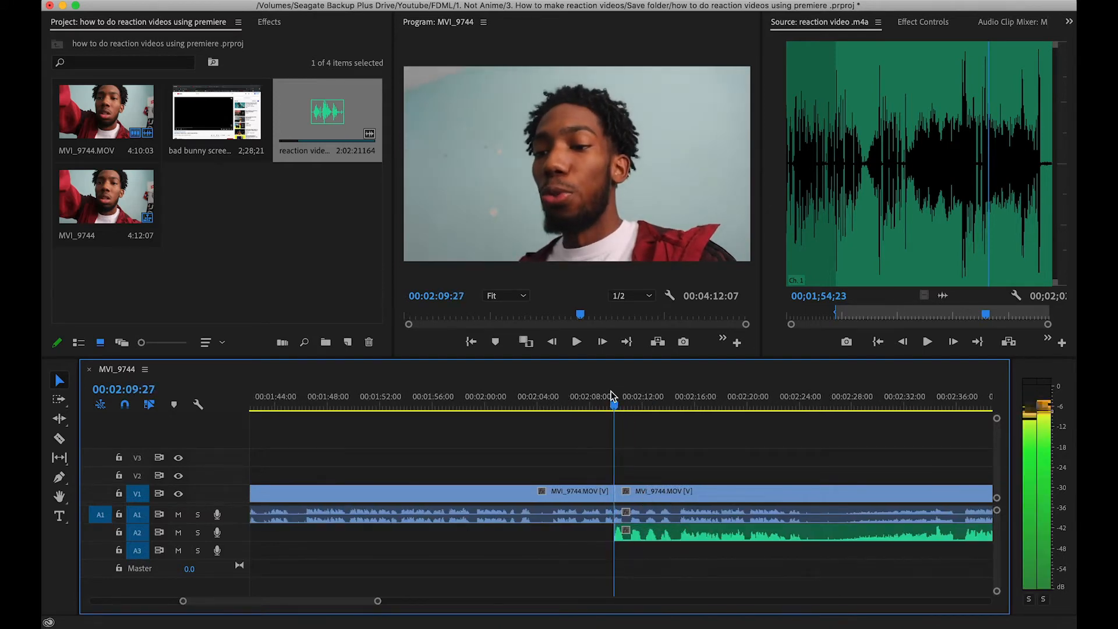
{"action": "key", "text": "Left"}
{"action": "key", "text": "Left"}
{"action": "key", "text": "Left"}
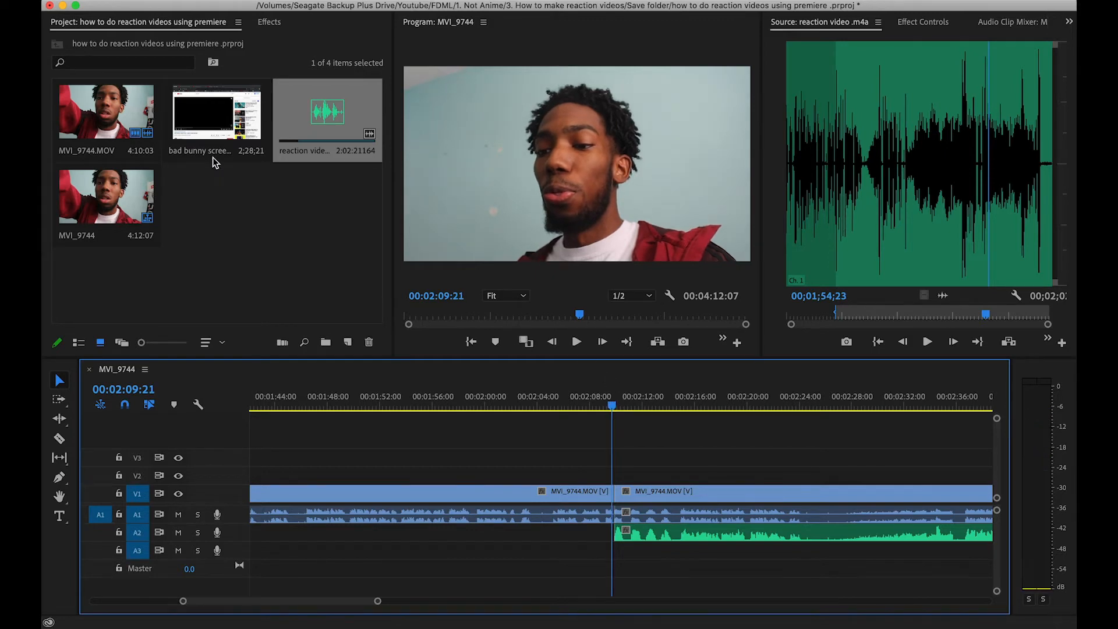
Step: Open bad bunny screen recording .mov in the Source monitor and locate the matching start frame at 00;00;24;16
{"action": "double_click", "coordinate": [219, 109]}
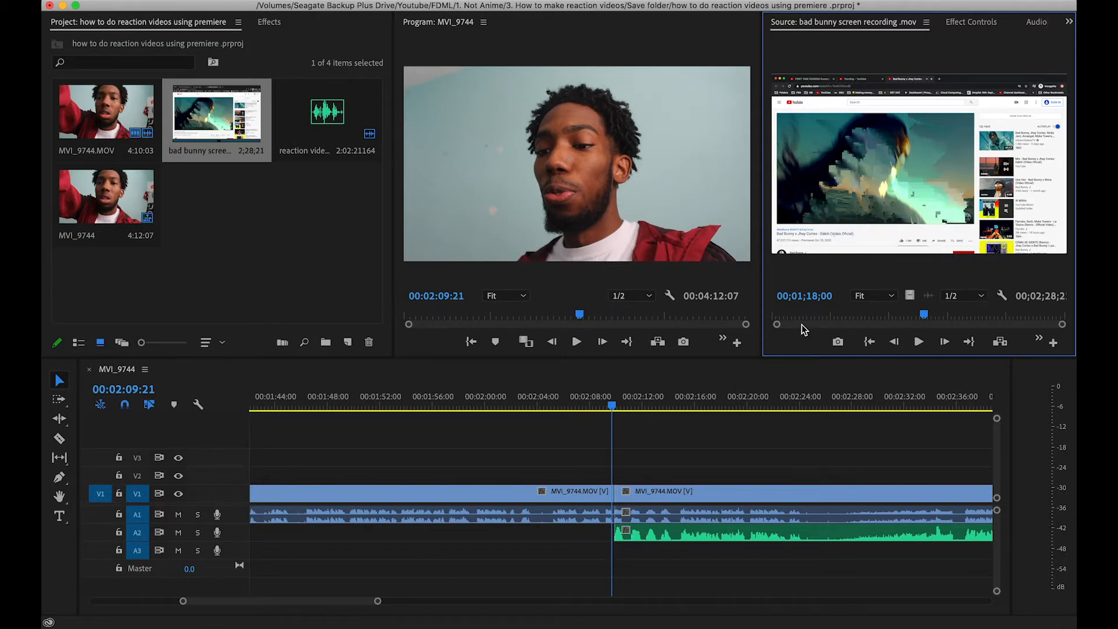
{"action": "left_click_drag", "start_coordinate": [799, 317], "coordinate": [749, 312]}
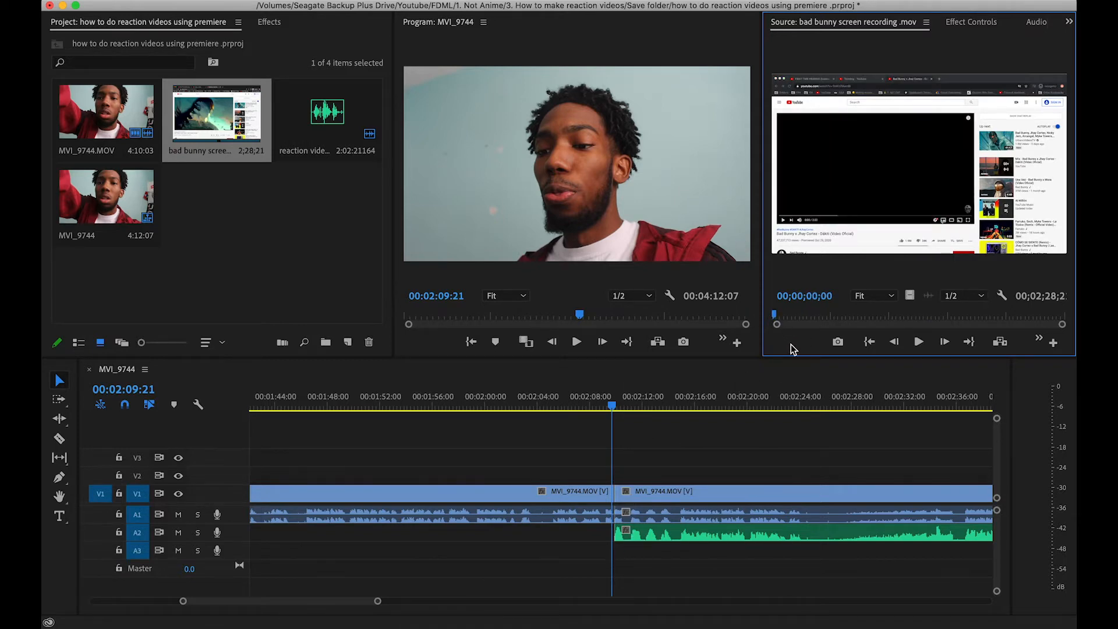
{"action": "left_click", "coordinate": [821, 318]}
{"action": "key", "text": "Left"}
{"action": "key", "text": "Left"}
{"action": "left_click", "coordinate": [862, 368]}
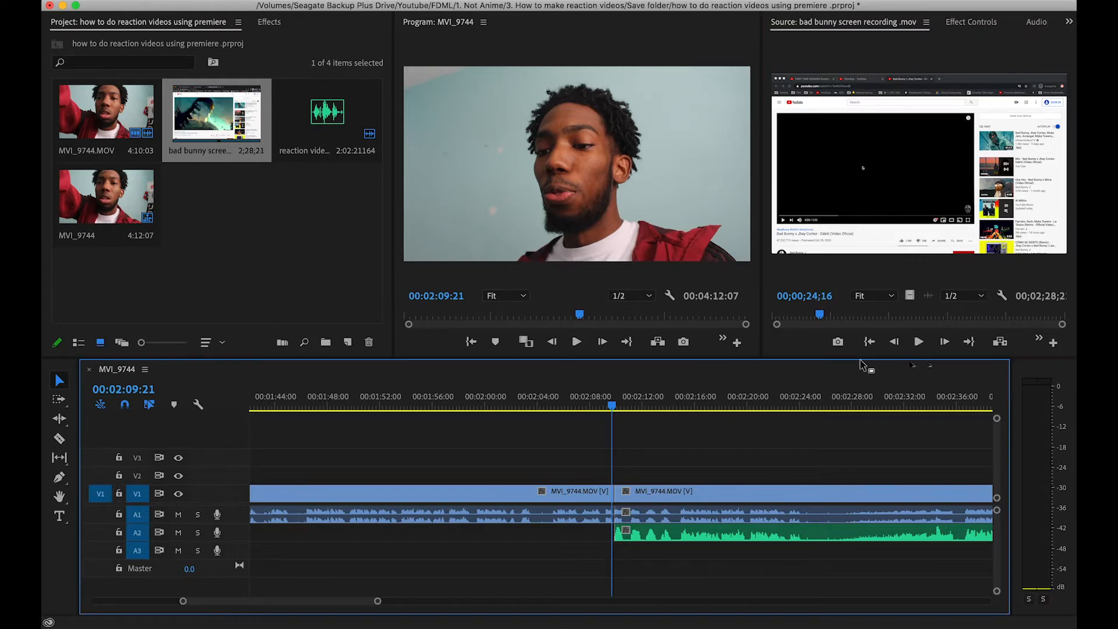
{"action": "left_click", "coordinate": [648, 493]}
{"action": "key", "text": "i"}
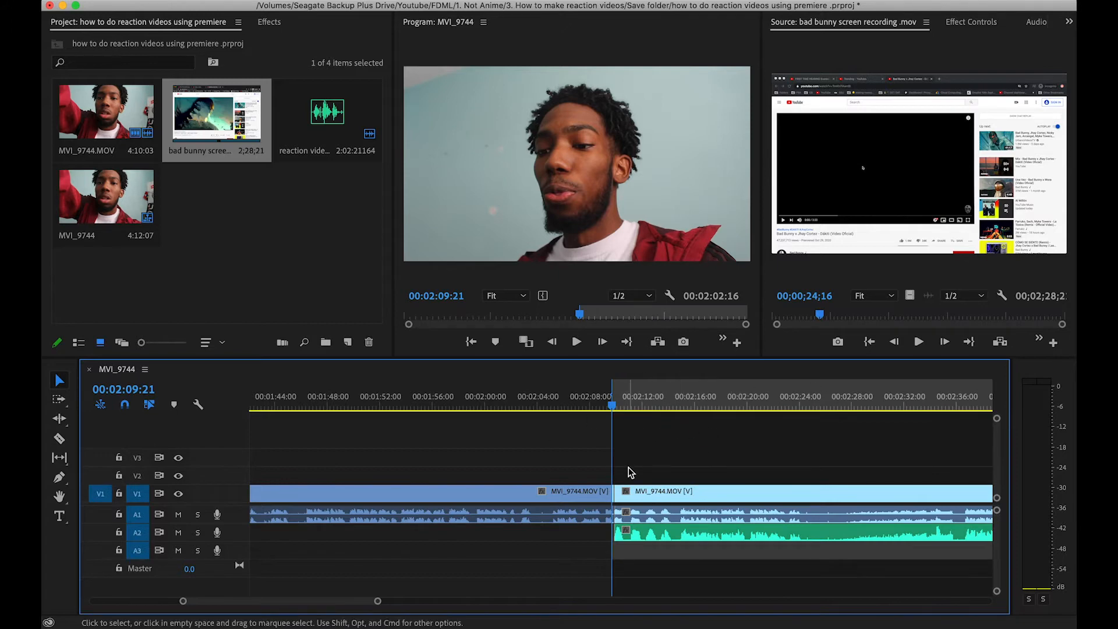
{"action": "key", "text": "super+z"}
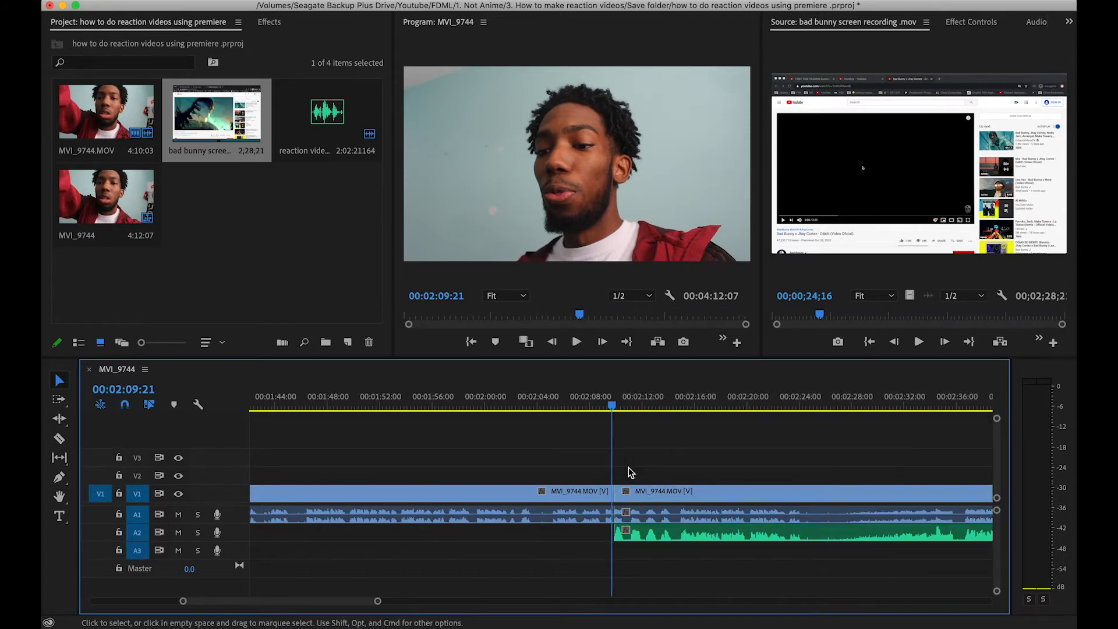
Step: Mark an In point at 00;00;24;16 in the screen recording, place only its video on V2 at the cut, and play it back
{"action": "left_click", "coordinate": [775, 348]}
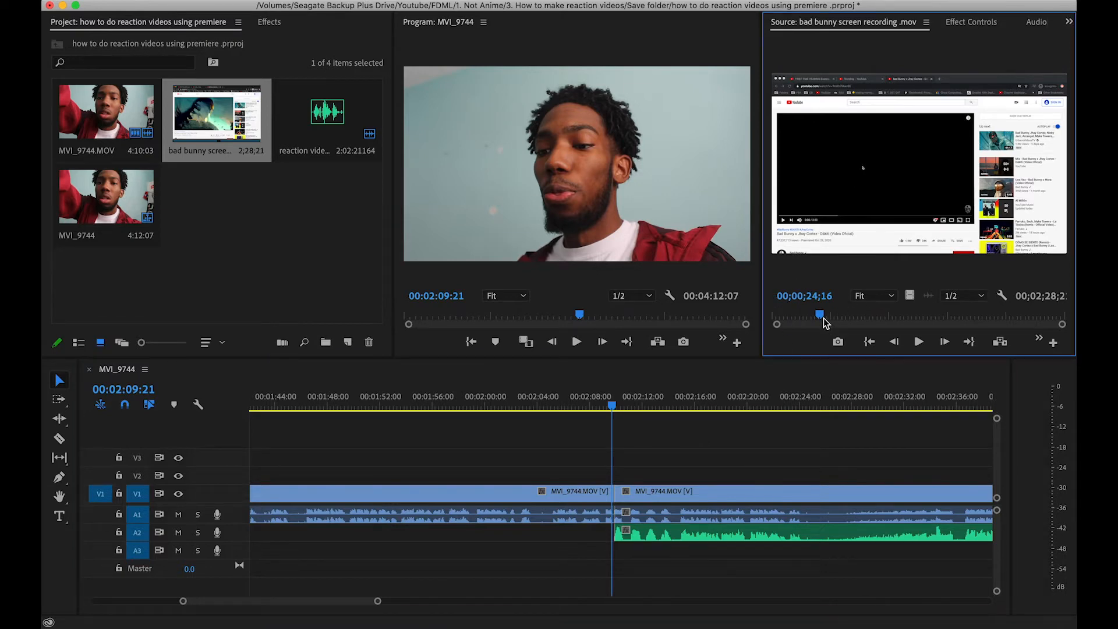
{"action": "key", "text": "i"}
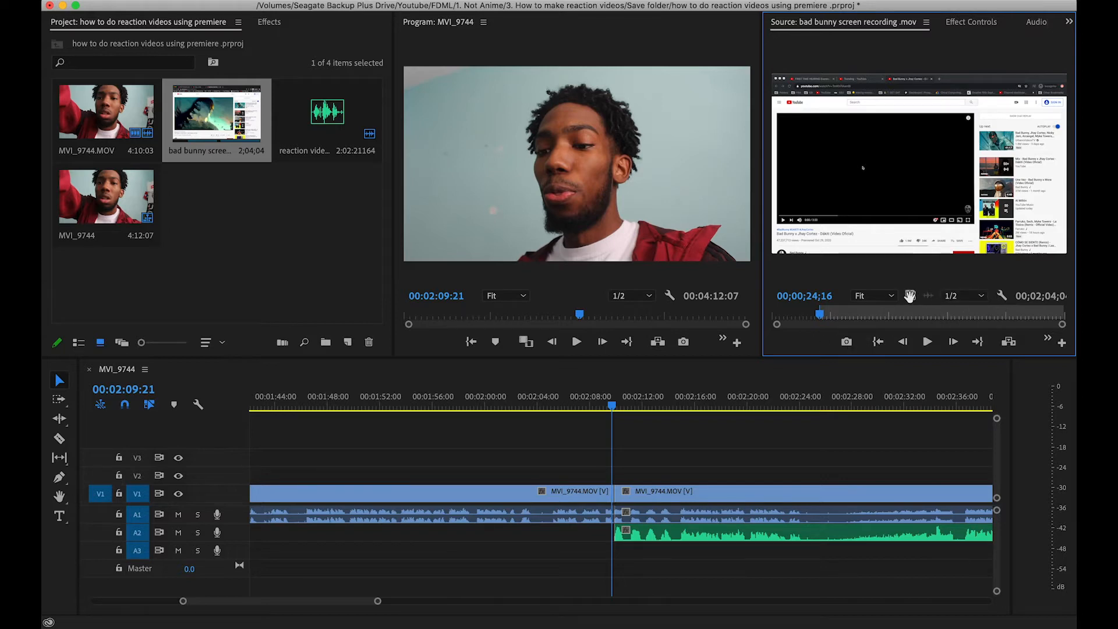
{"action": "left_click_drag", "start_coordinate": [911, 296], "coordinate": [621, 480]}
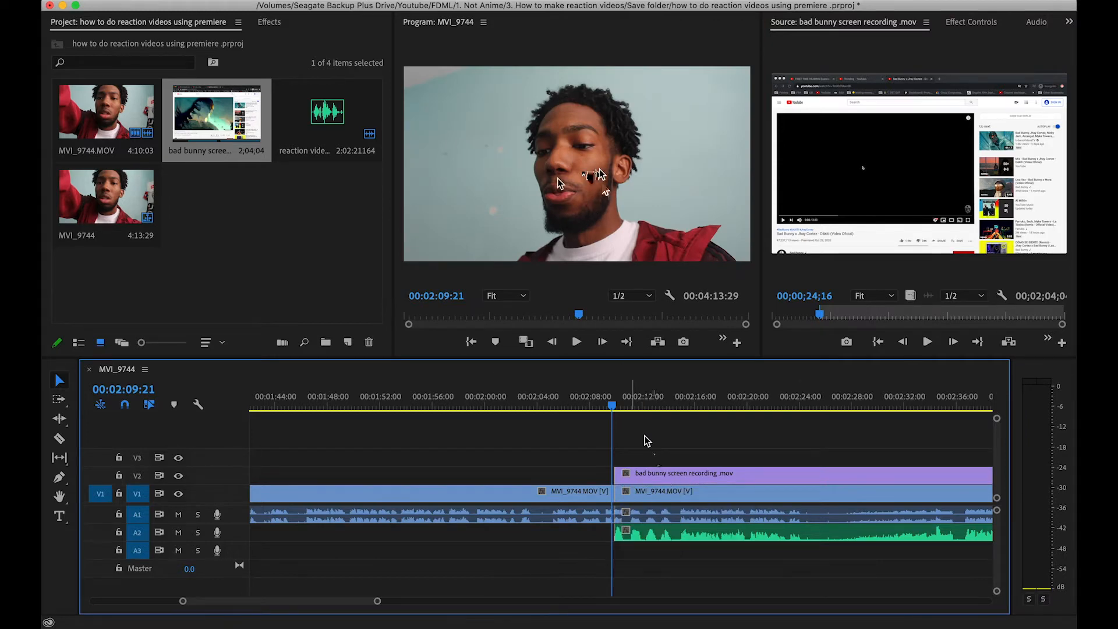
{"action": "key", "text": "space"}
{"action": "key", "text": "space"}
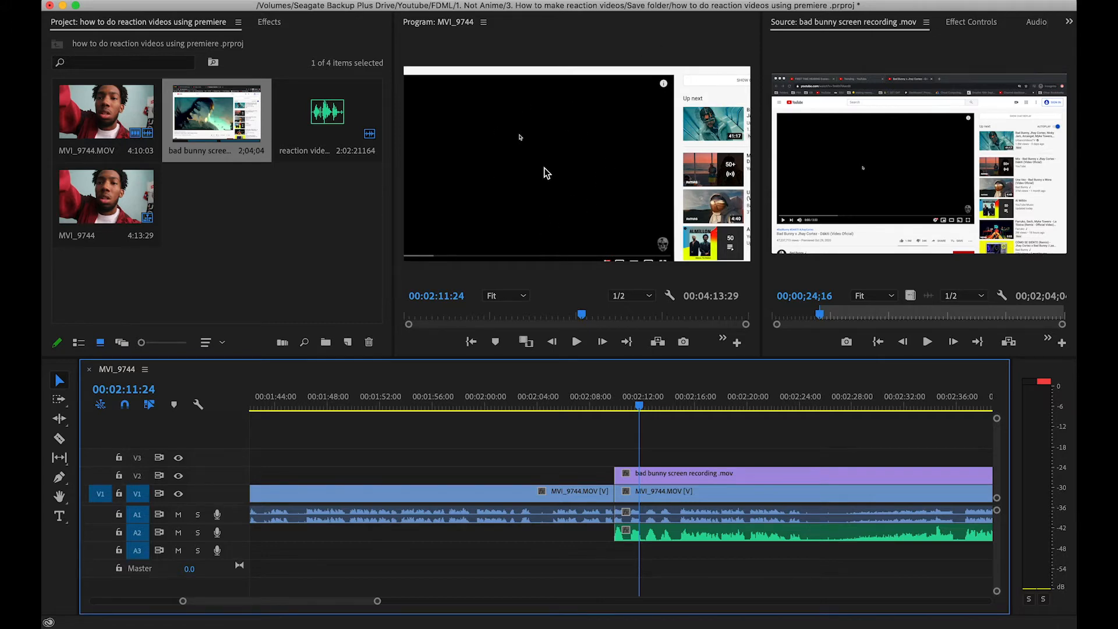
Step: Delete the MVI_9744.MOV segment before the cut and close the gap so the remaining clips start the sequence
{"action": "left_click_drag", "start_coordinate": [525, 446], "coordinate": [592, 513]}
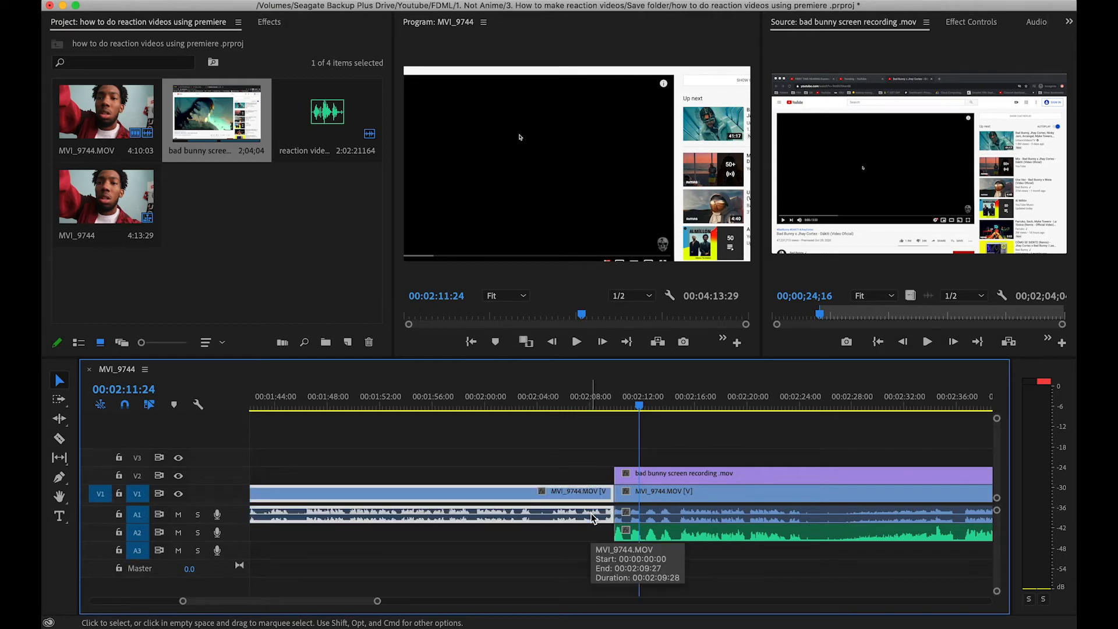
{"action": "key", "text": "Delete"}
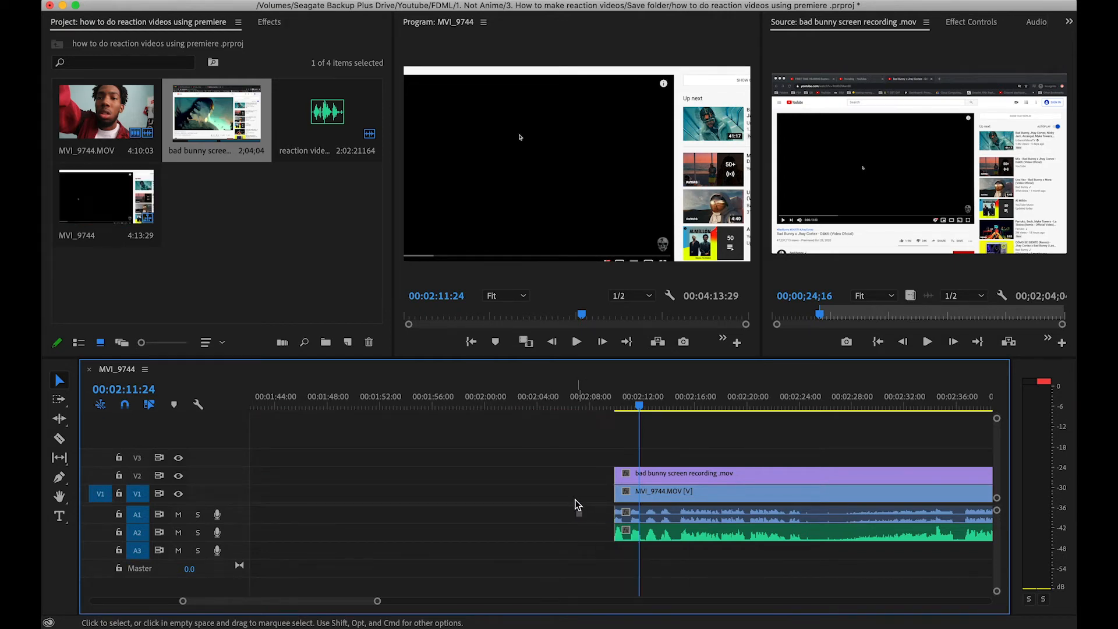
{"action": "left_click", "coordinate": [567, 500]}
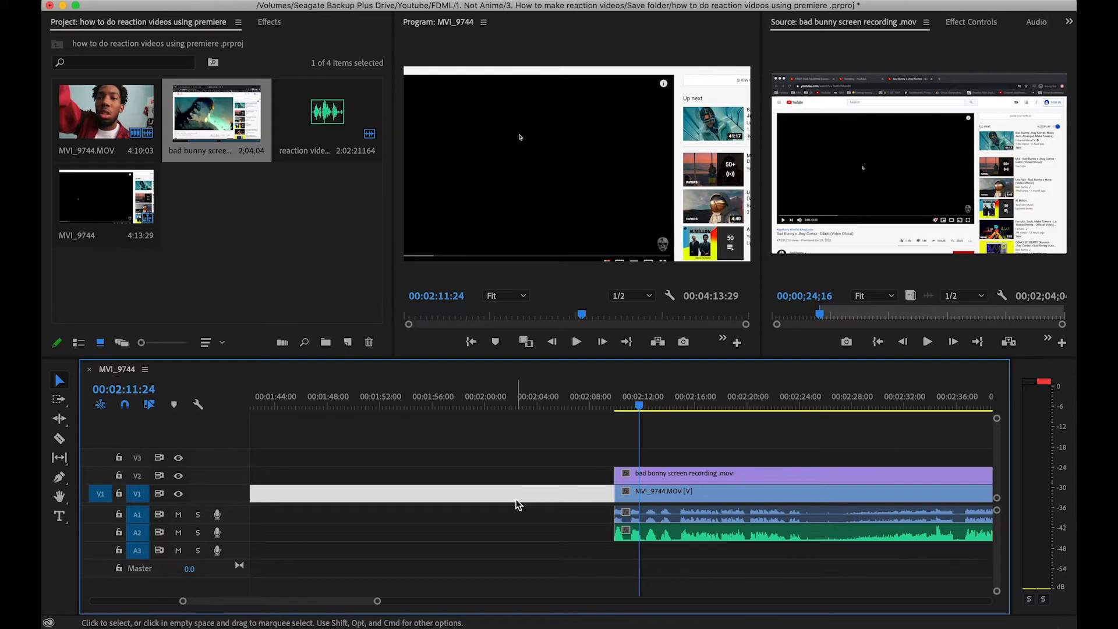
{"action": "key", "text": "Delete"}
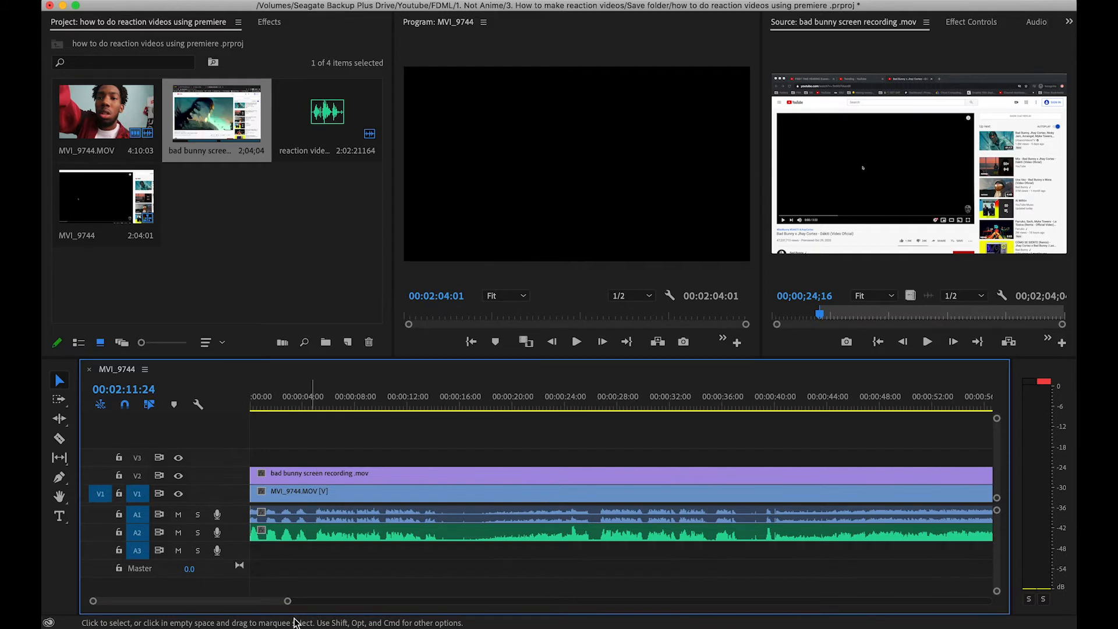
Step: Scale down the screen recording on V2 to roughly the frame size, working at 25% monitor zoom and returning to Fit
{"action": "left_click_drag", "start_coordinate": [267, 603], "coordinate": [219, 586]}
{"action": "left_click", "coordinate": [249, 407]}
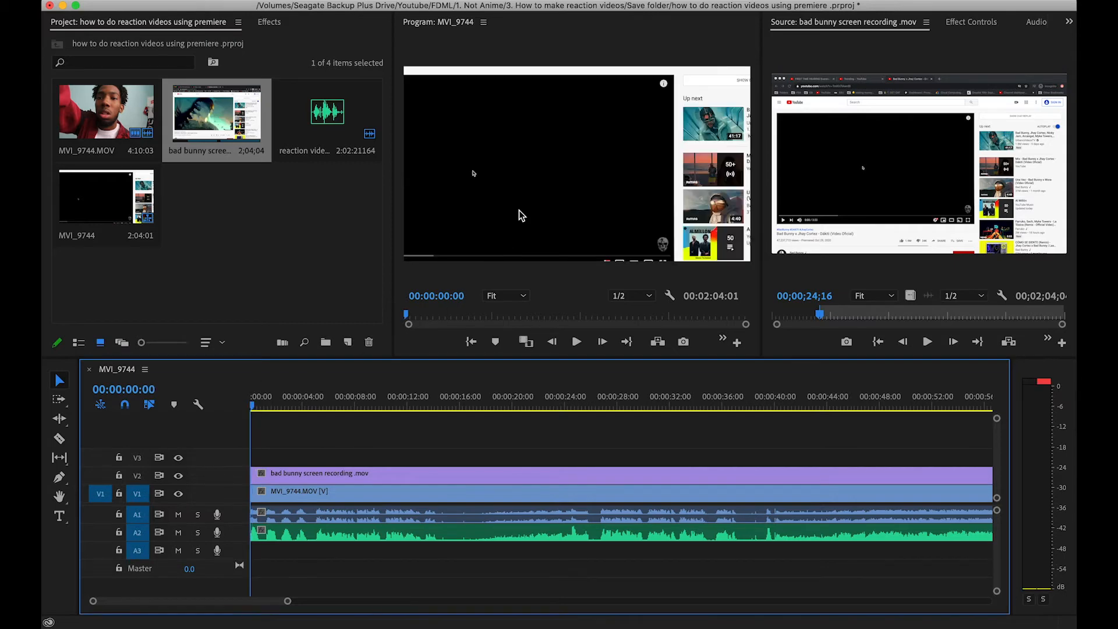
{"action": "left_click", "coordinate": [402, 474]}
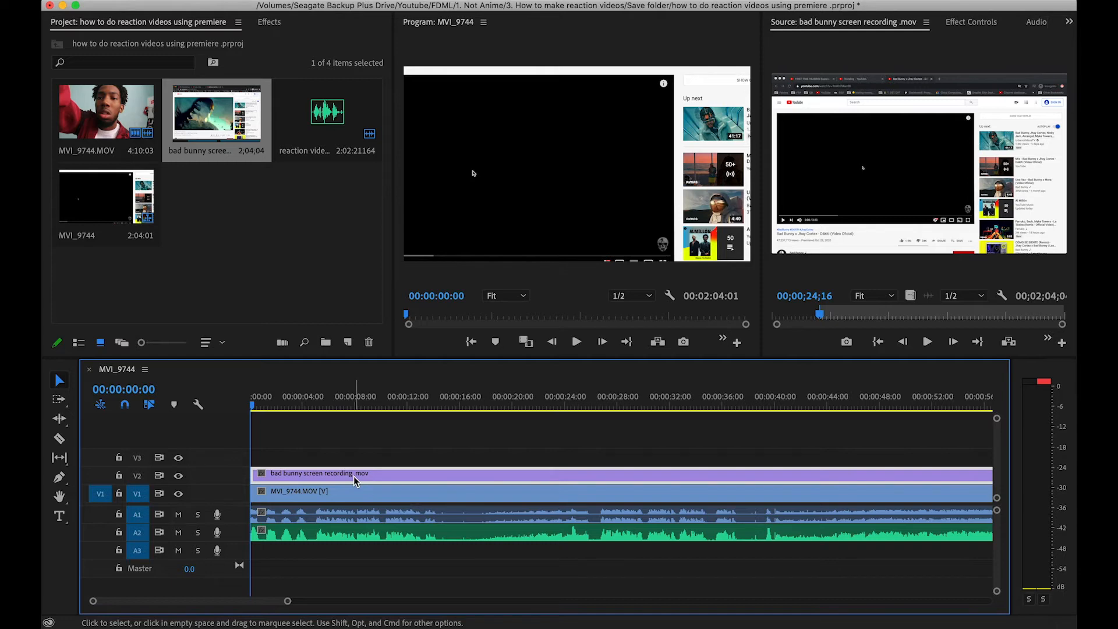
{"action": "left_click", "coordinate": [515, 181]}
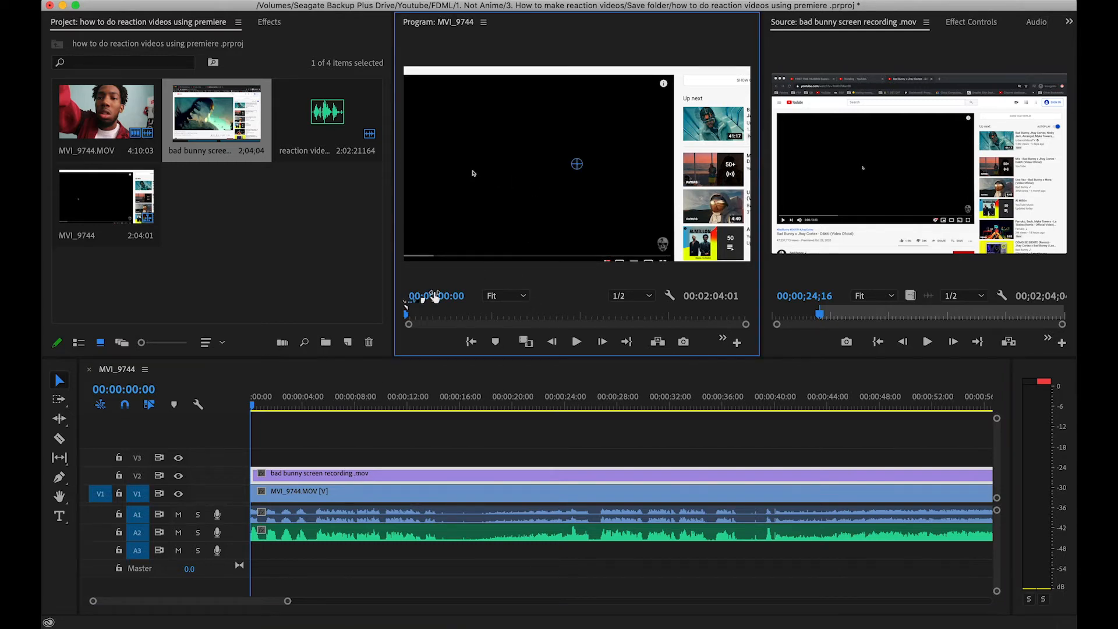
{"action": "left_click", "coordinate": [505, 299]}
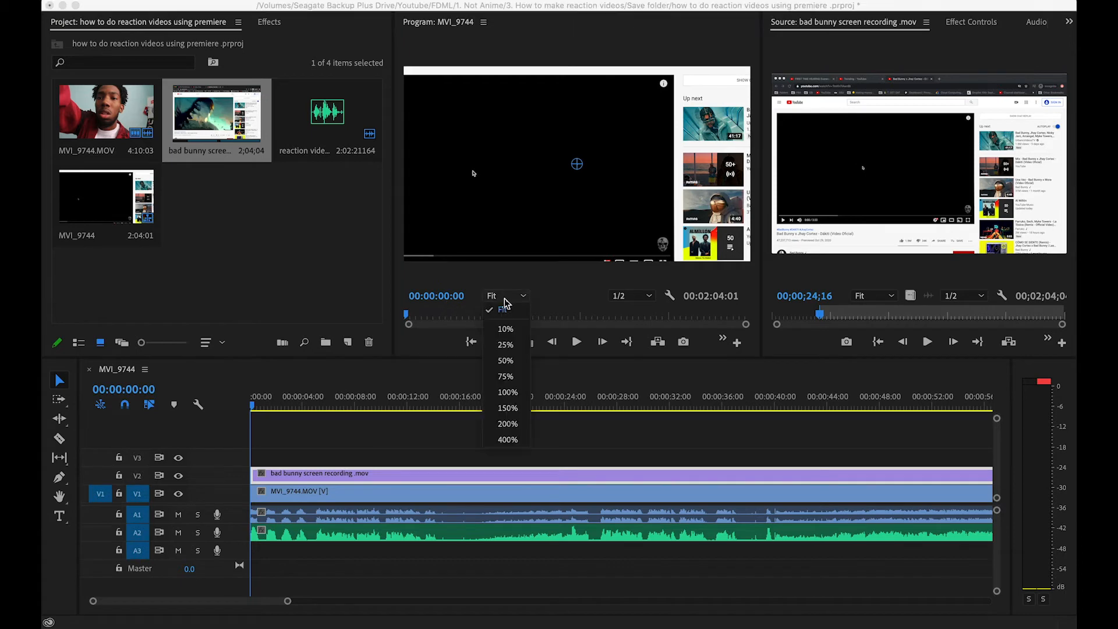
{"action": "left_click", "coordinate": [513, 345]}
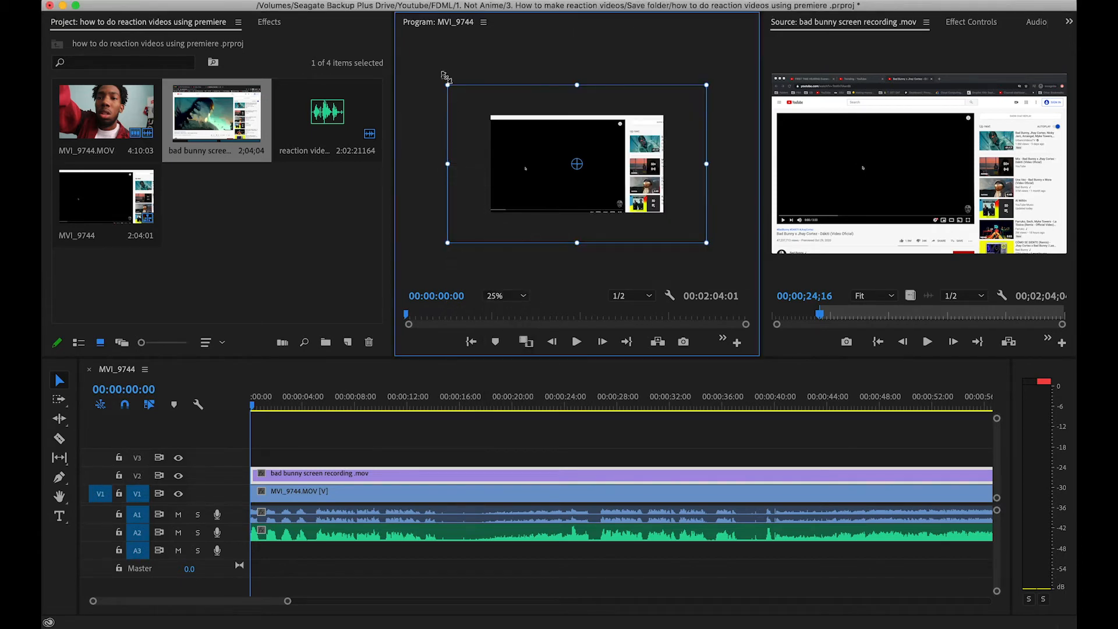
{"action": "left_click_drag", "start_coordinate": [709, 86], "coordinate": [666, 112]}
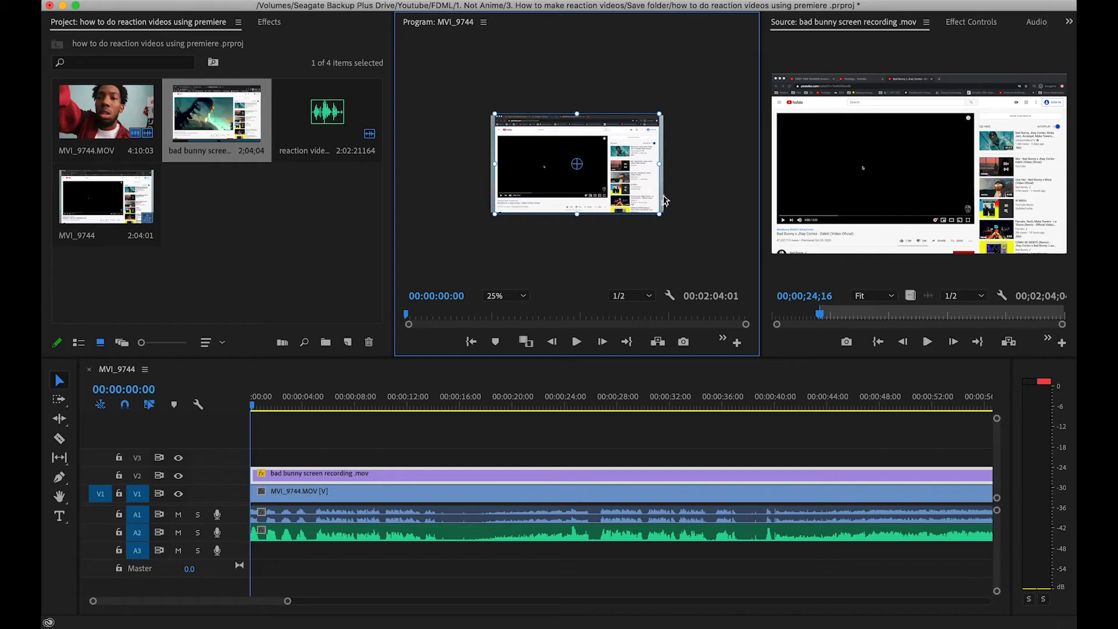
{"action": "left_click", "coordinate": [516, 297]}
{"action": "left_click", "coordinate": [502, 310]}
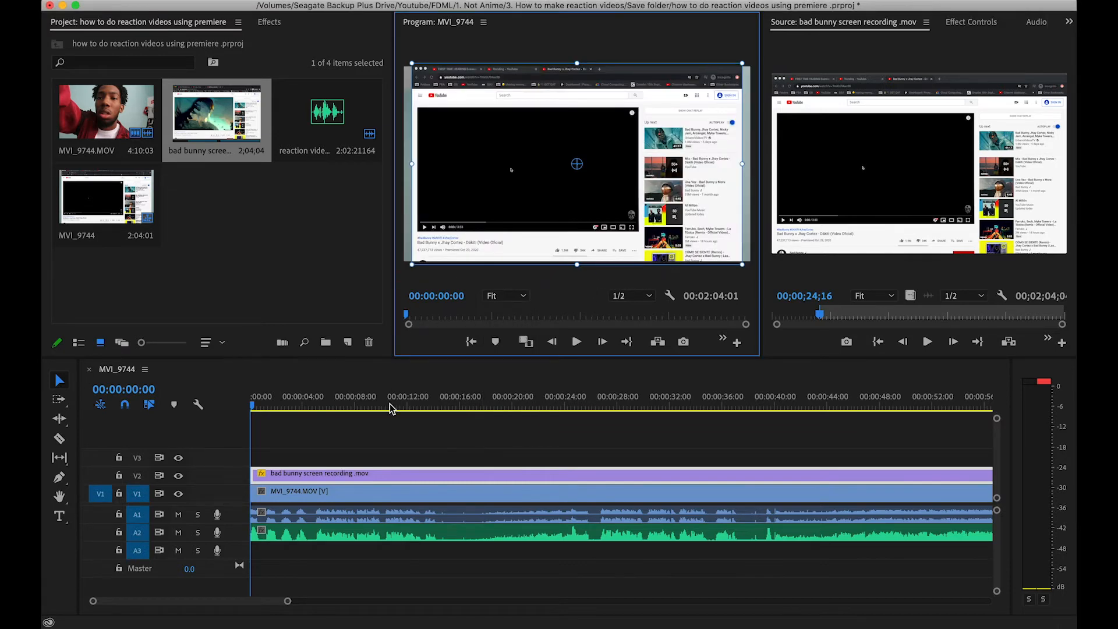
Step: Enlarge the V2 screen recording slightly so it covers the full width of the frame
{"action": "left_click", "coordinate": [367, 499]}
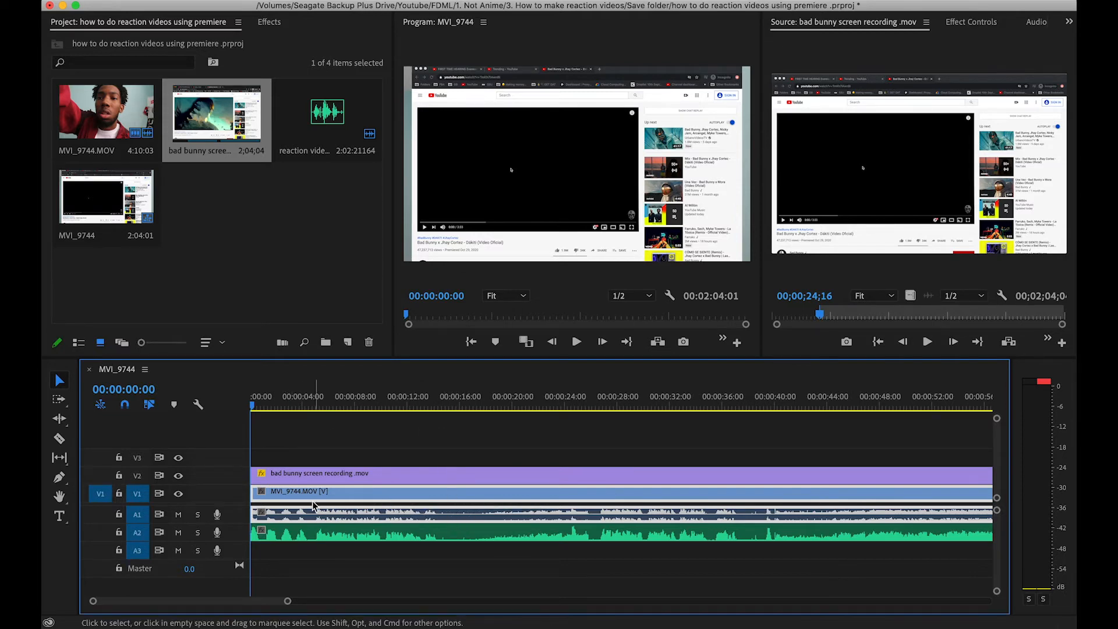
{"action": "left_click", "coordinate": [361, 484]}
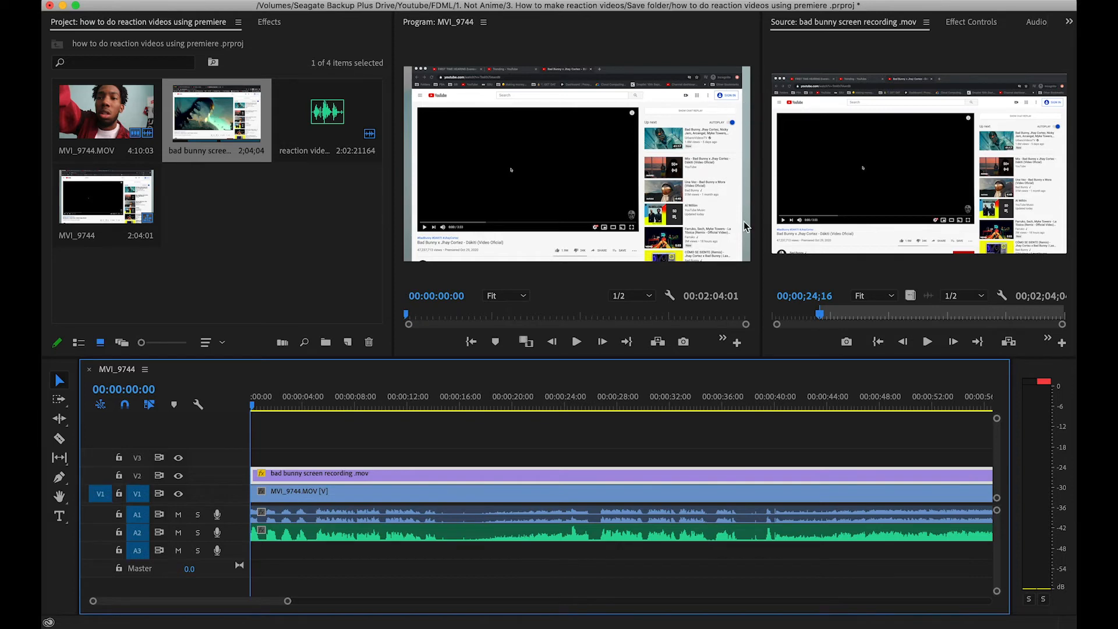
{"action": "left_click", "coordinate": [573, 205]}
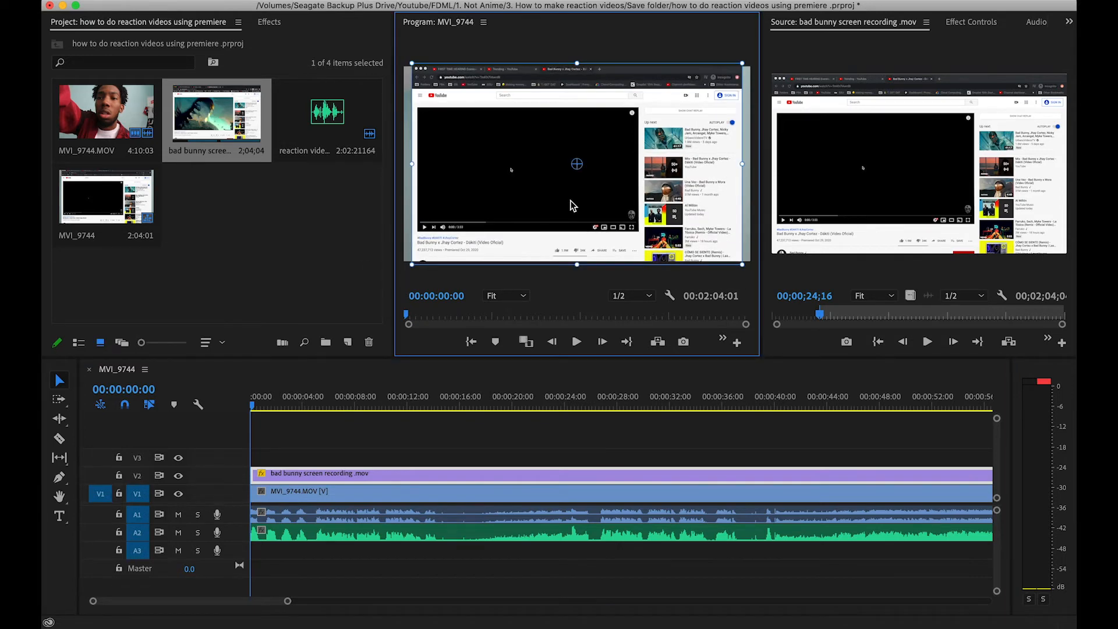
{"action": "left_click_drag", "start_coordinate": [577, 268], "coordinate": [578, 272]}
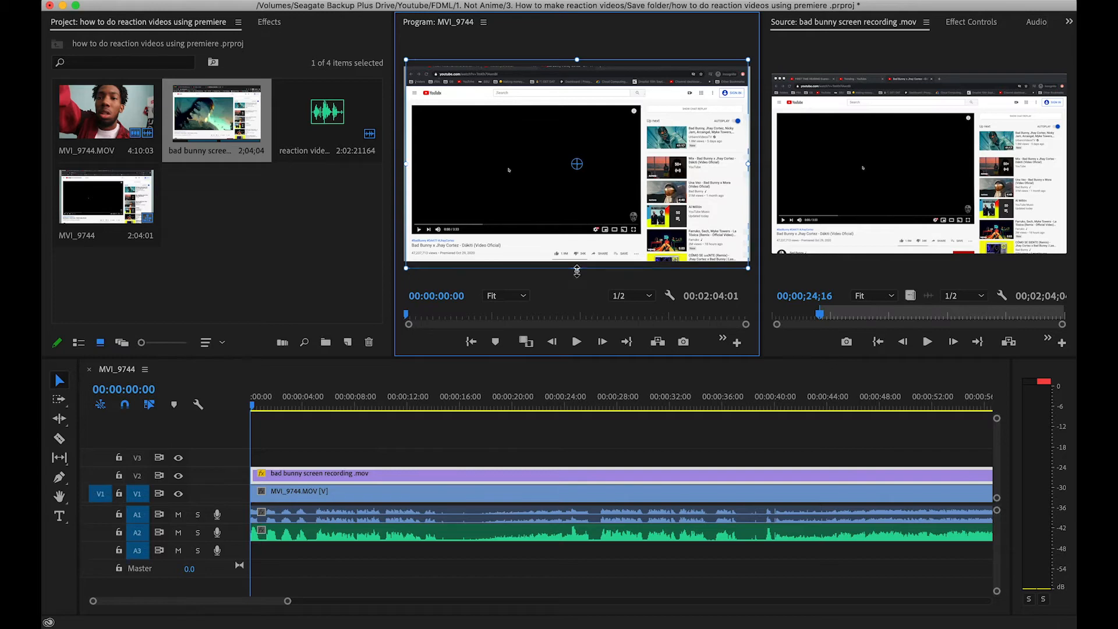
{"action": "left_click_drag", "start_coordinate": [577, 272], "coordinate": [578, 272]}
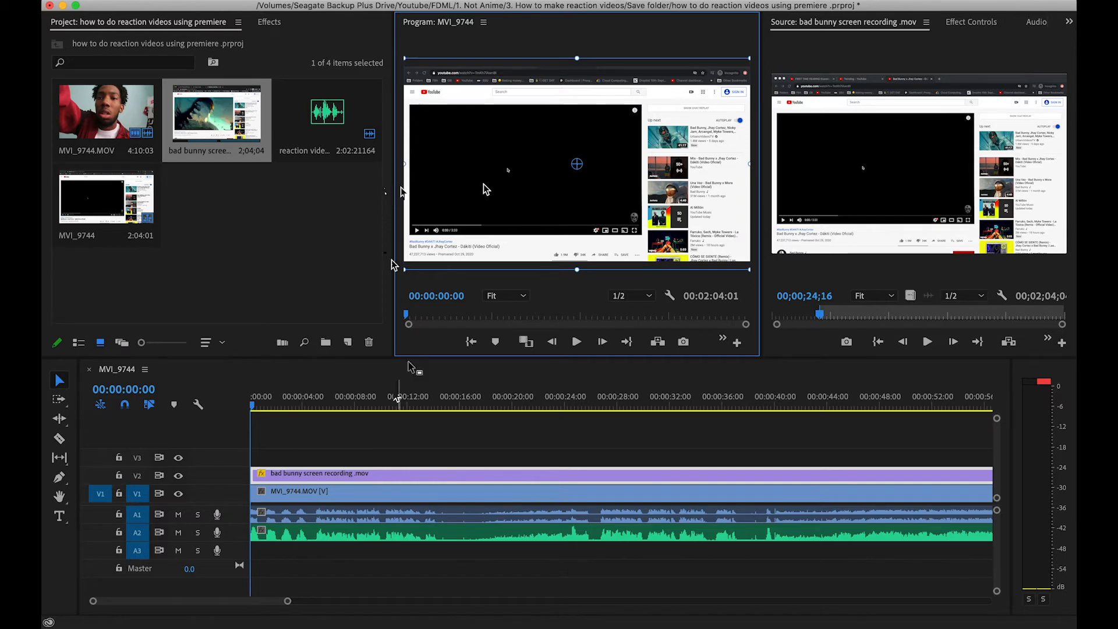
Step: Unlink the MVI_9744.MOV clip's video and audio and delete its camera audio from A1
{"action": "left_click", "coordinate": [351, 493]}
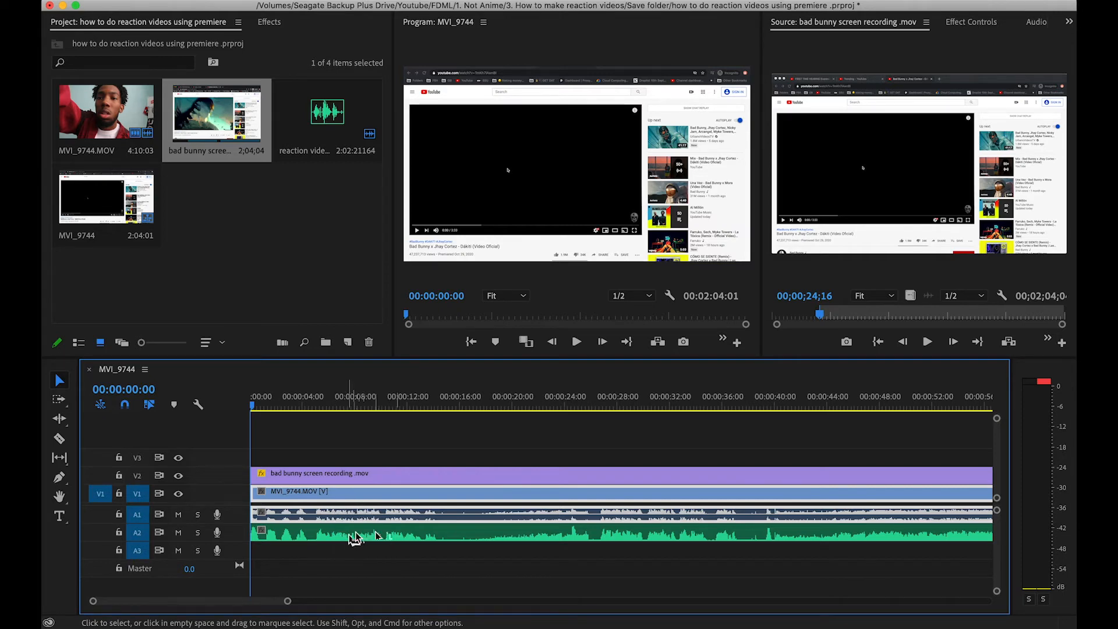
{"action": "right_click", "coordinate": [382, 497]}
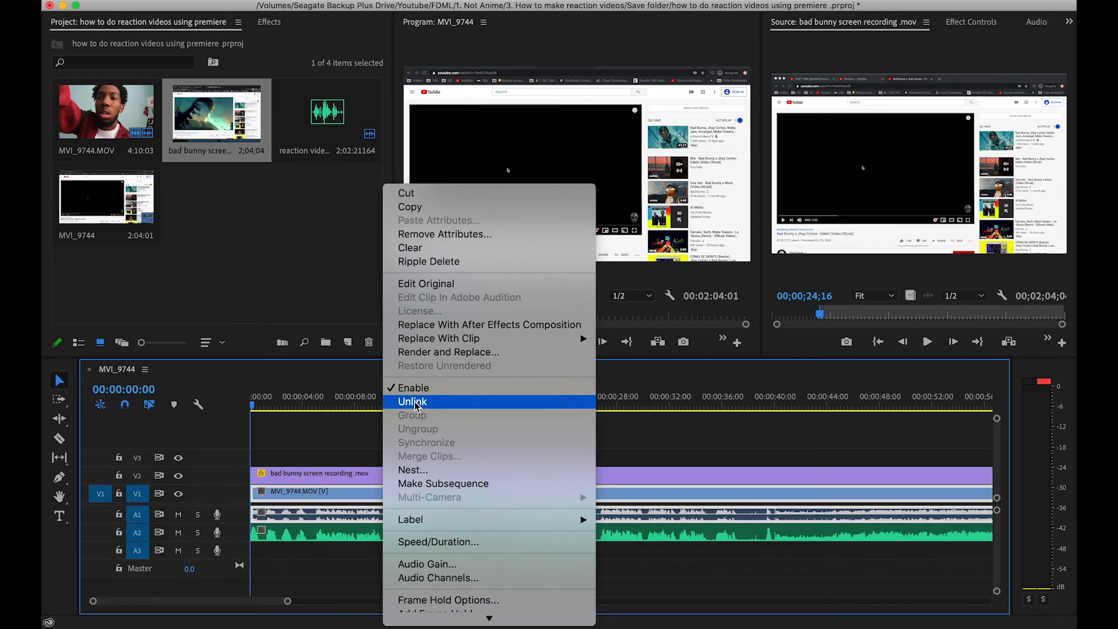
{"action": "left_click", "coordinate": [414, 402]}
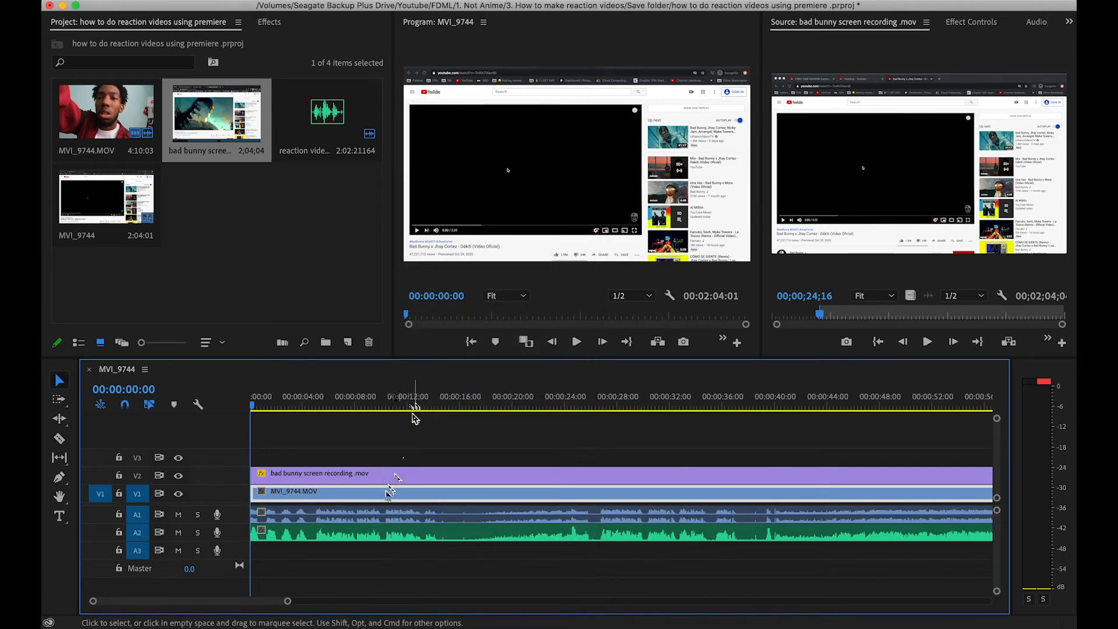
{"action": "left_click", "coordinate": [358, 516]}
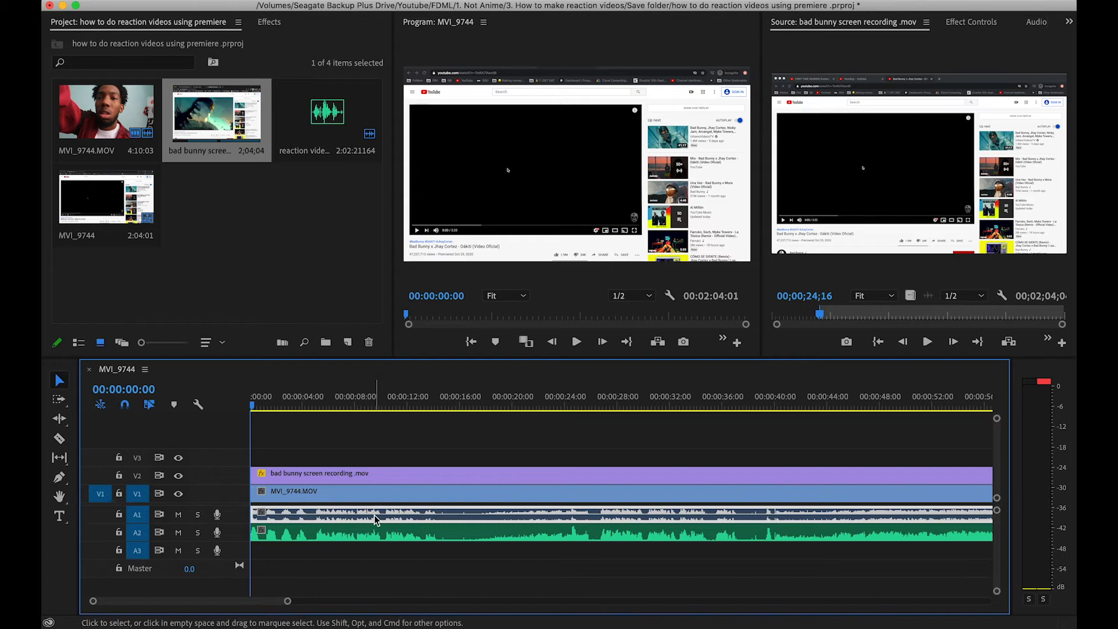
{"action": "key", "text": "Delete"}
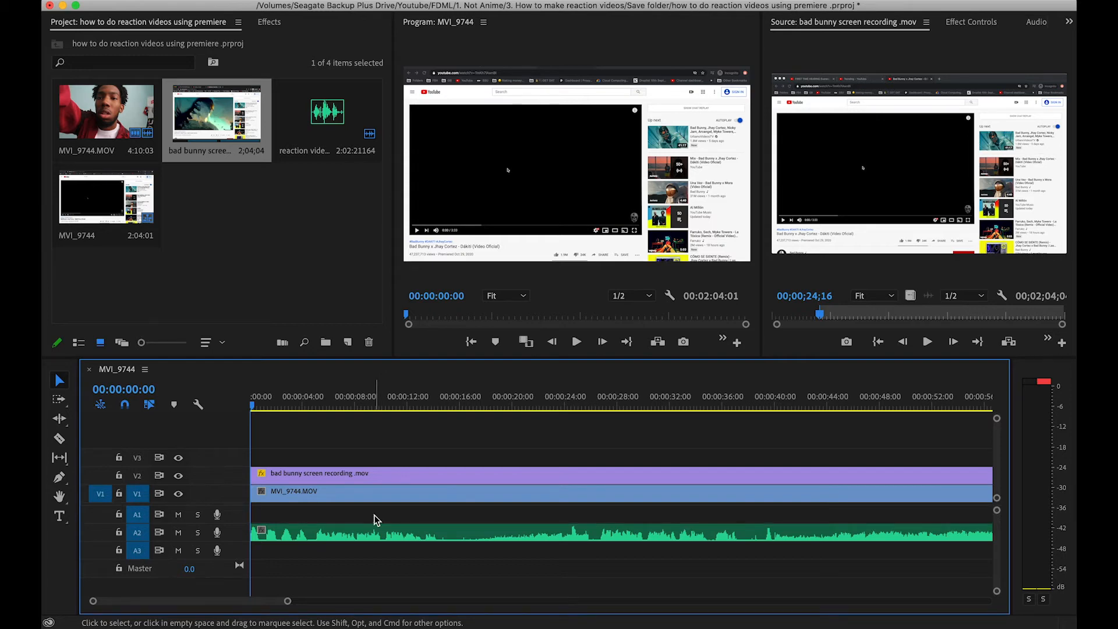
Step: Move the separate audio clip from A2 to A1 and link it with the MVI_9744.MOV video clip
{"action": "left_click", "coordinate": [376, 534]}
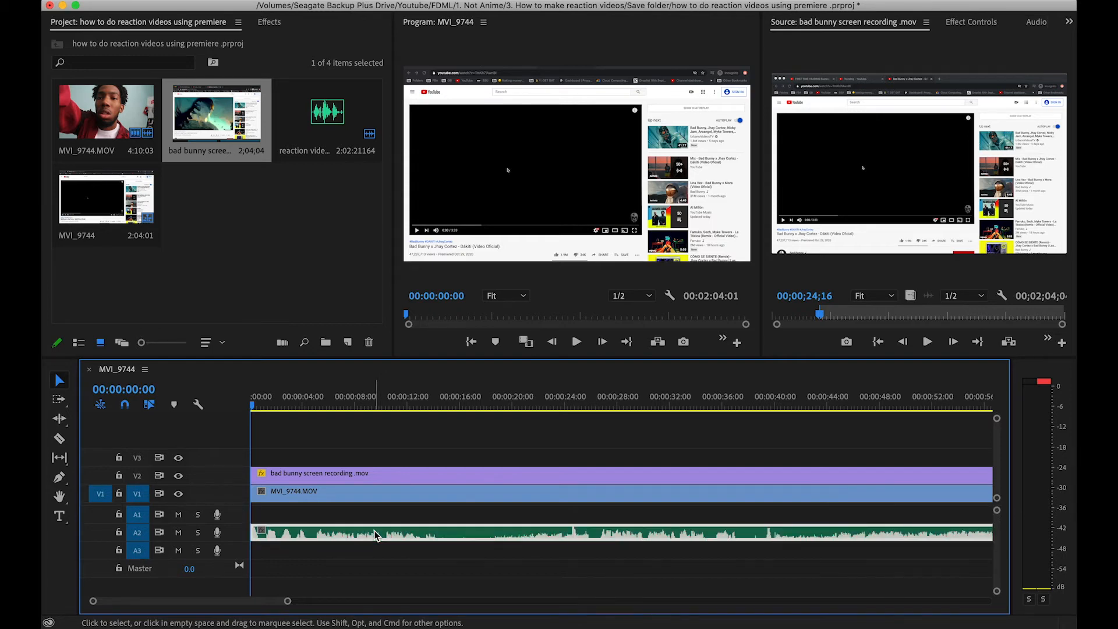
{"action": "left_click_drag", "start_coordinate": [375, 534], "coordinate": [364, 502]}
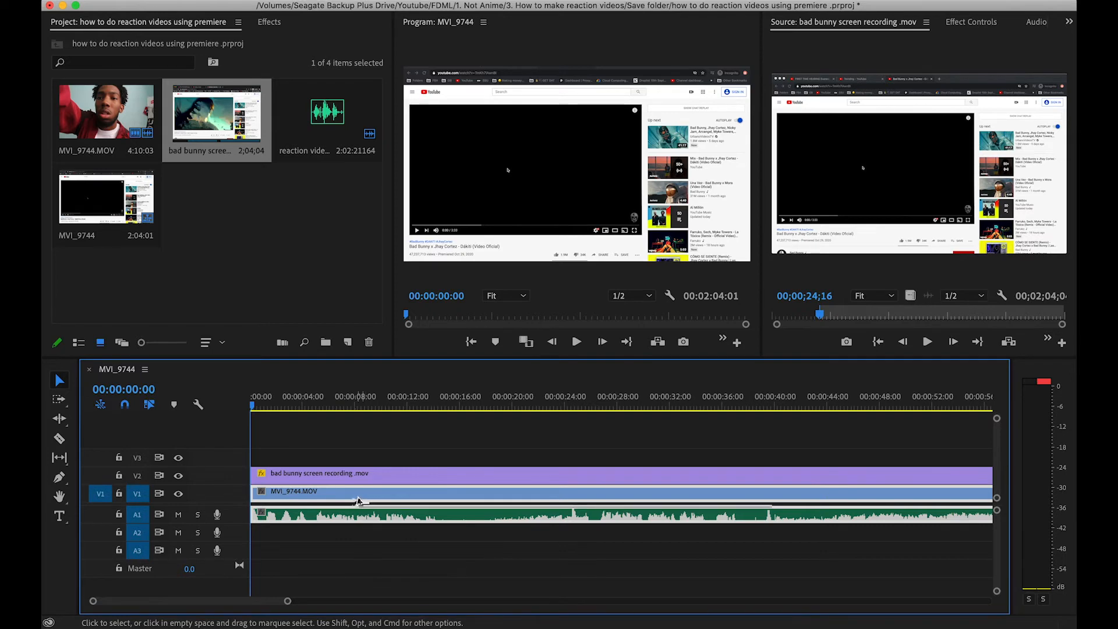
{"action": "right_click", "coordinate": [354, 499]}
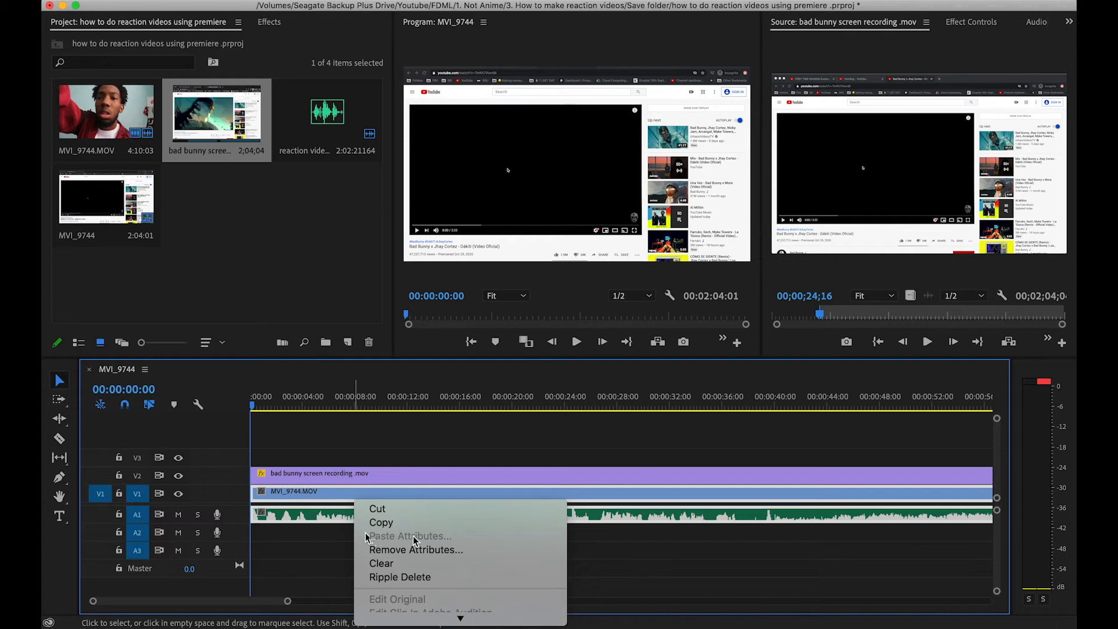
{"action": "scroll", "coordinate": [415, 541], "scroll_direction": "down", "scroll_amount": 5}
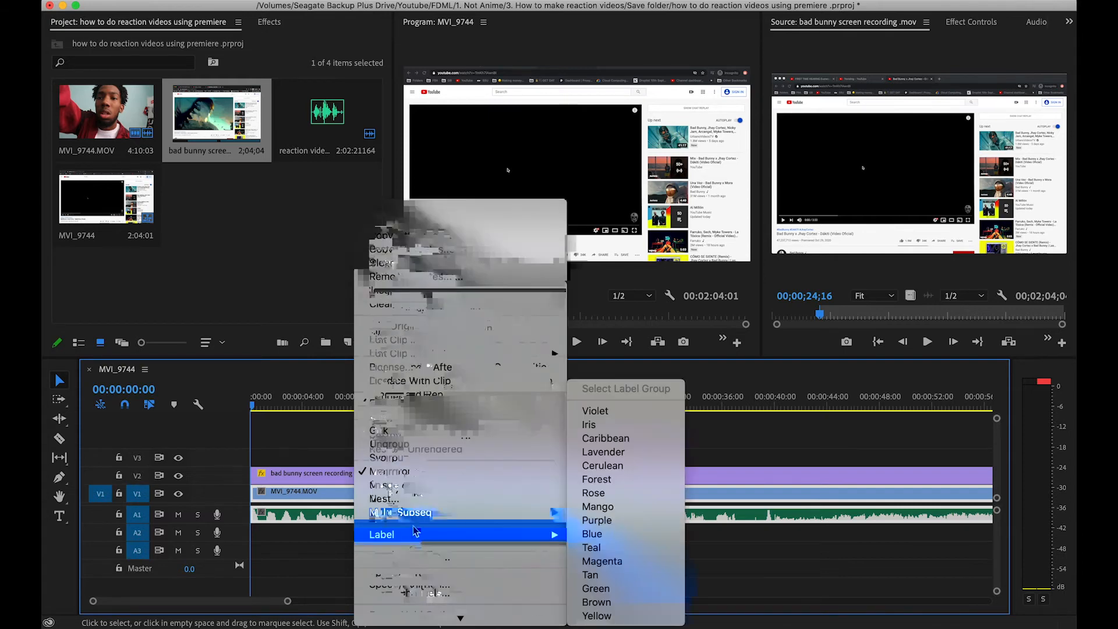
{"action": "left_click", "coordinate": [387, 418]}
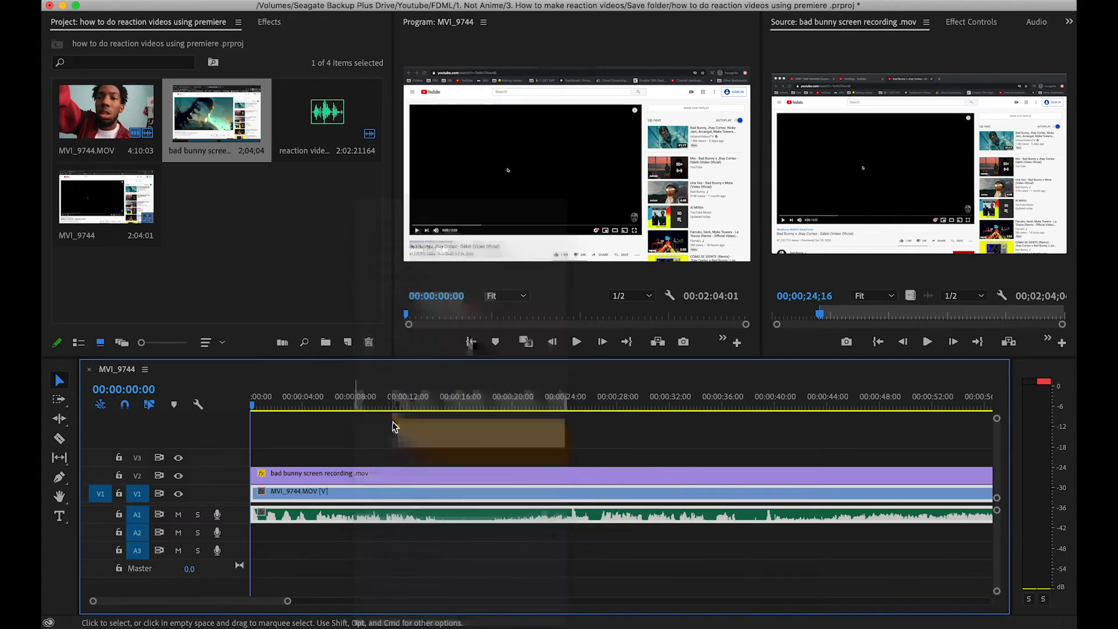
{"action": "key", "text": "c"}
{"action": "left_click", "coordinate": [342, 493]}
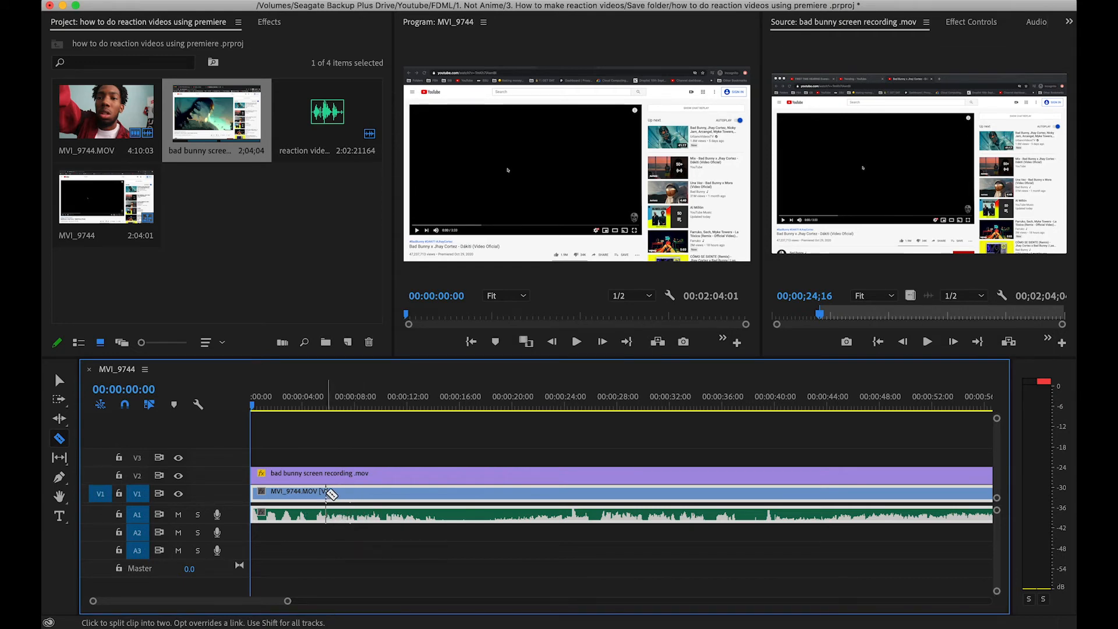
{"action": "key", "text": "v"}
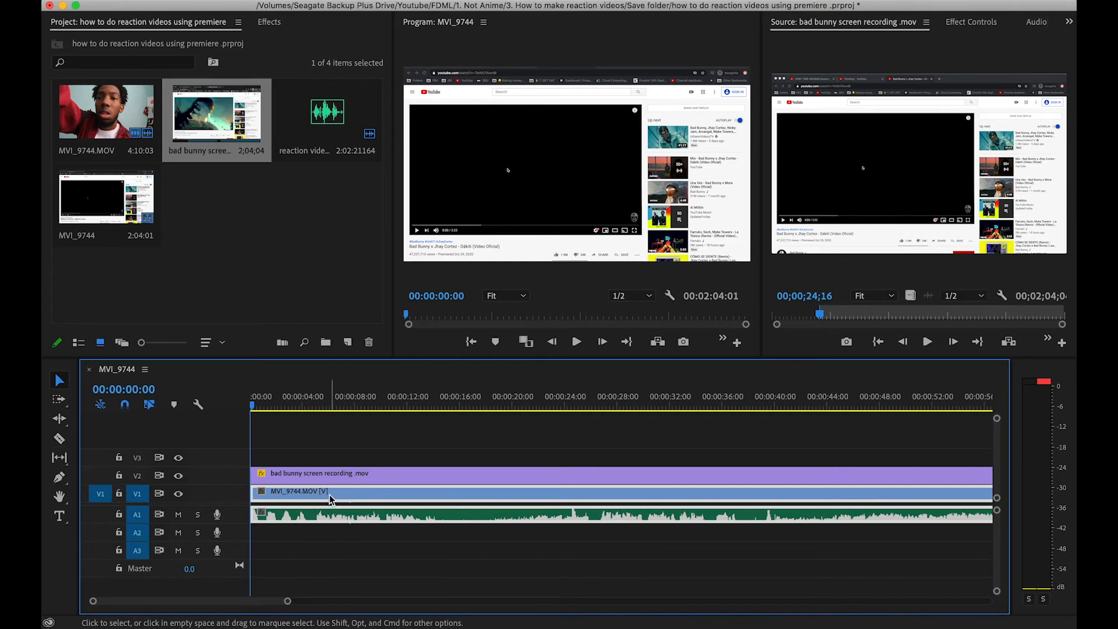
Step: Move the MVI_9744.MOV video to V3 above the screen recording and shrink it into the frame's lower-right corner
{"action": "left_click_drag", "start_coordinate": [330, 494], "coordinate": [330, 465]}
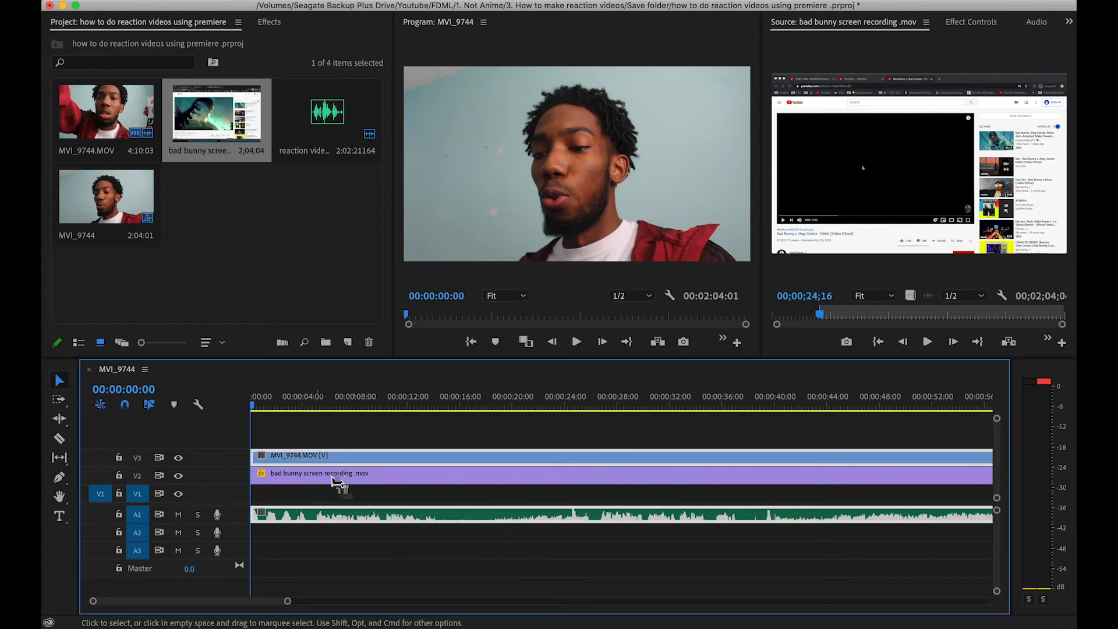
{"action": "left_click", "coordinate": [491, 238]}
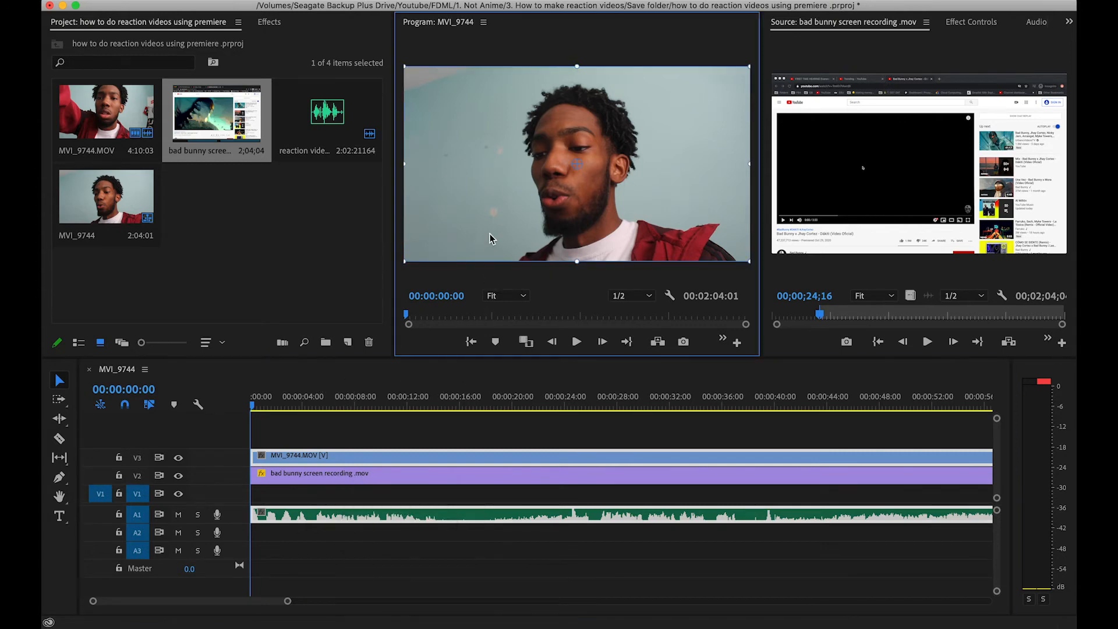
{"action": "left_click_drag", "start_coordinate": [406, 262], "coordinate": [528, 192]}
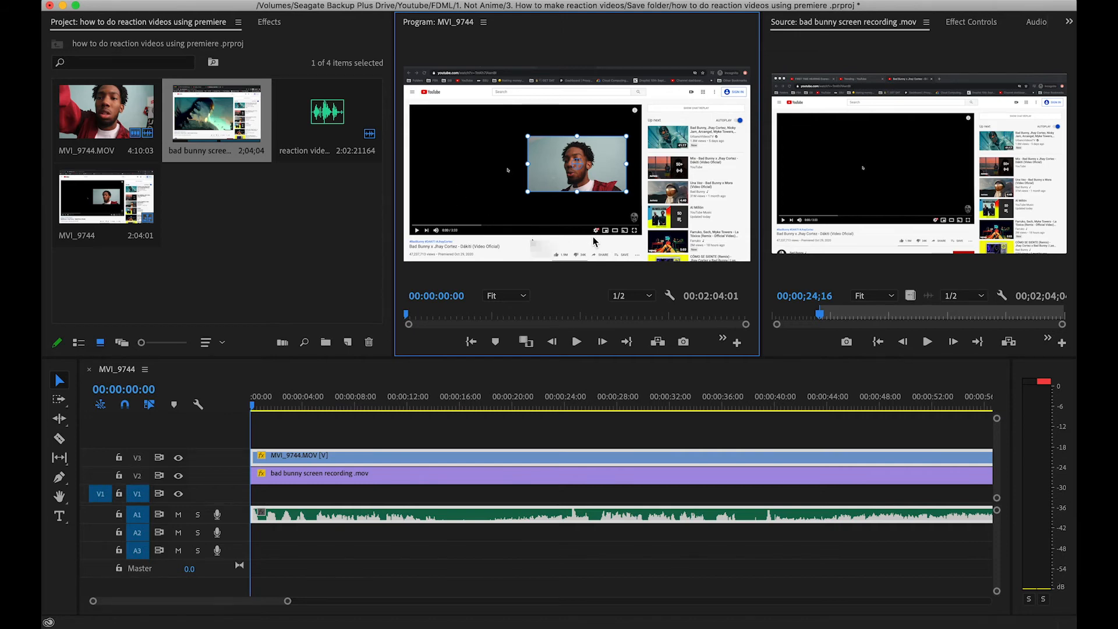
{"action": "left_click_drag", "start_coordinate": [566, 186], "coordinate": [681, 243]}
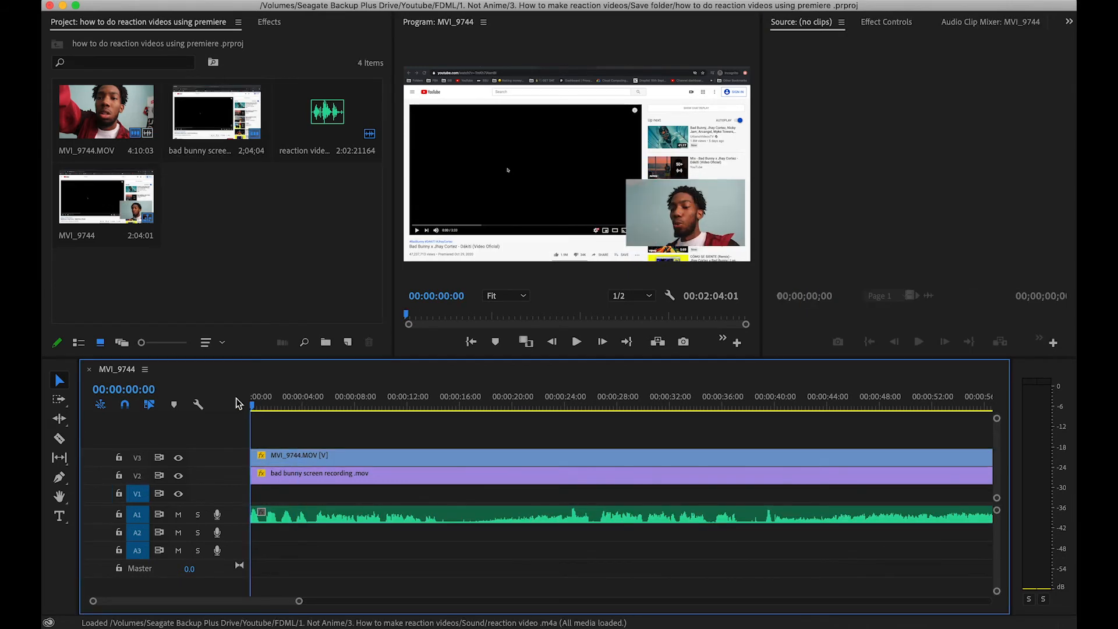
Step: Preview the start of the sequence and split the V3 camera clip with its linked audio at 00:00:16:28
{"action": "key", "text": "space"}
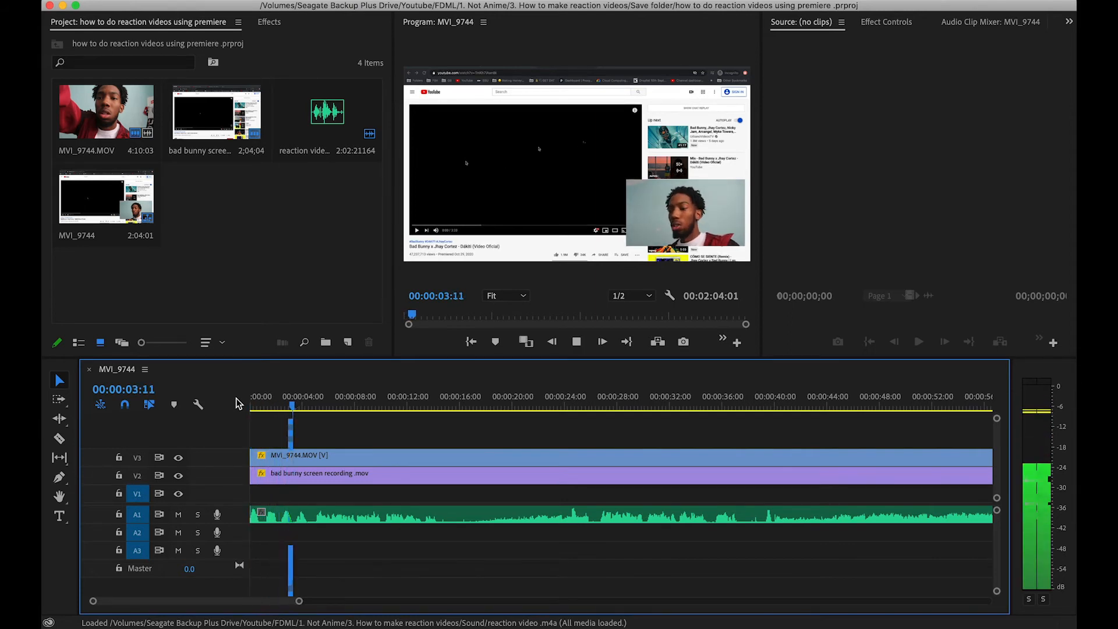
{"action": "key", "text": "space"}
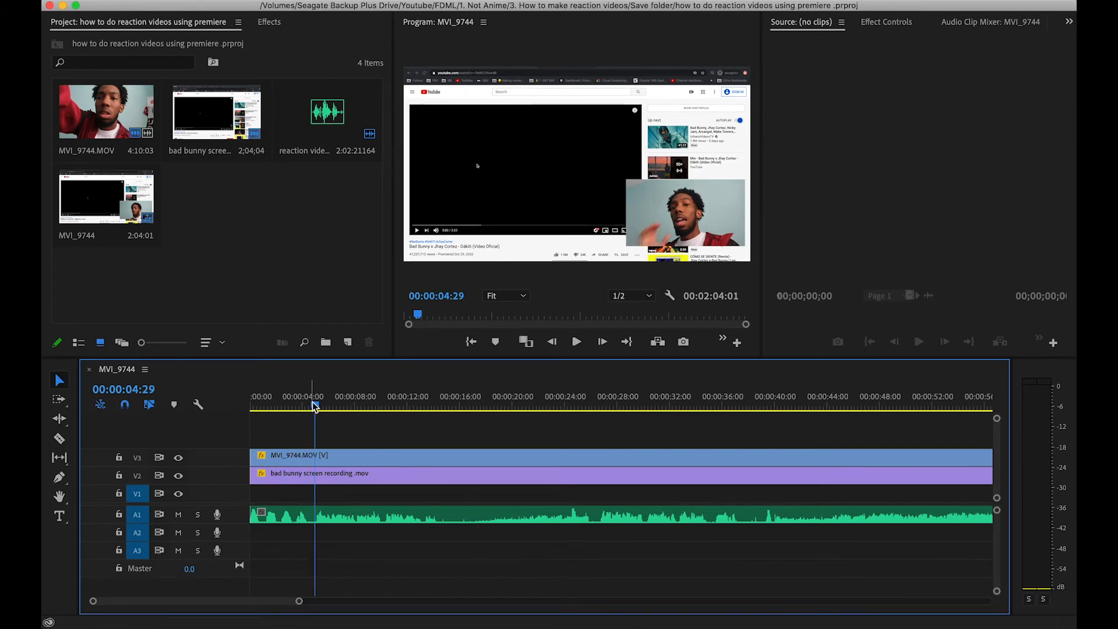
{"action": "key", "text": "space"}
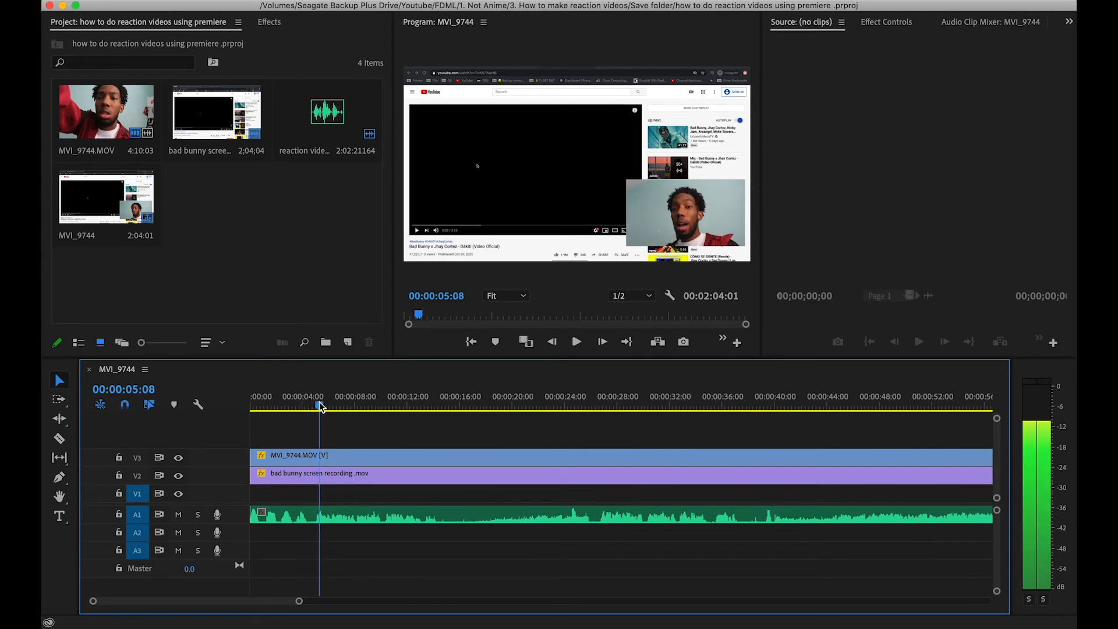
{"action": "left_click_drag", "start_coordinate": [327, 408], "coordinate": [473, 416]}
{"action": "key", "text": "c"}
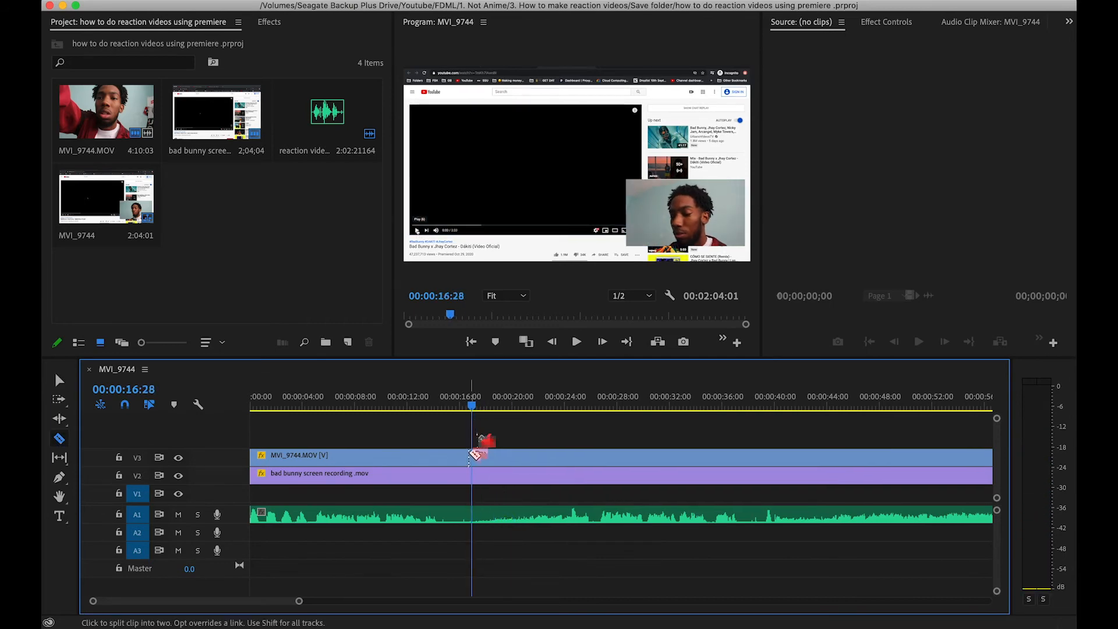
{"action": "left_click", "coordinate": [473, 455]}
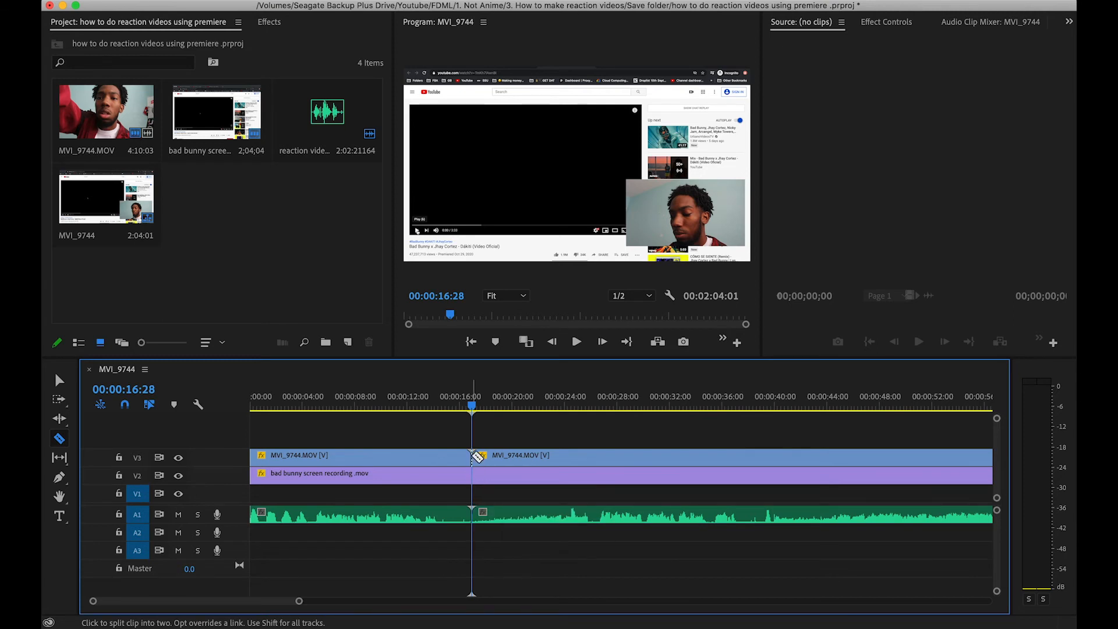
Step: Delete the camera clip segment and its linked audio before the 00:00:16:28 cut
{"action": "key", "text": "v"}
{"action": "left_click", "coordinate": [452, 457]}
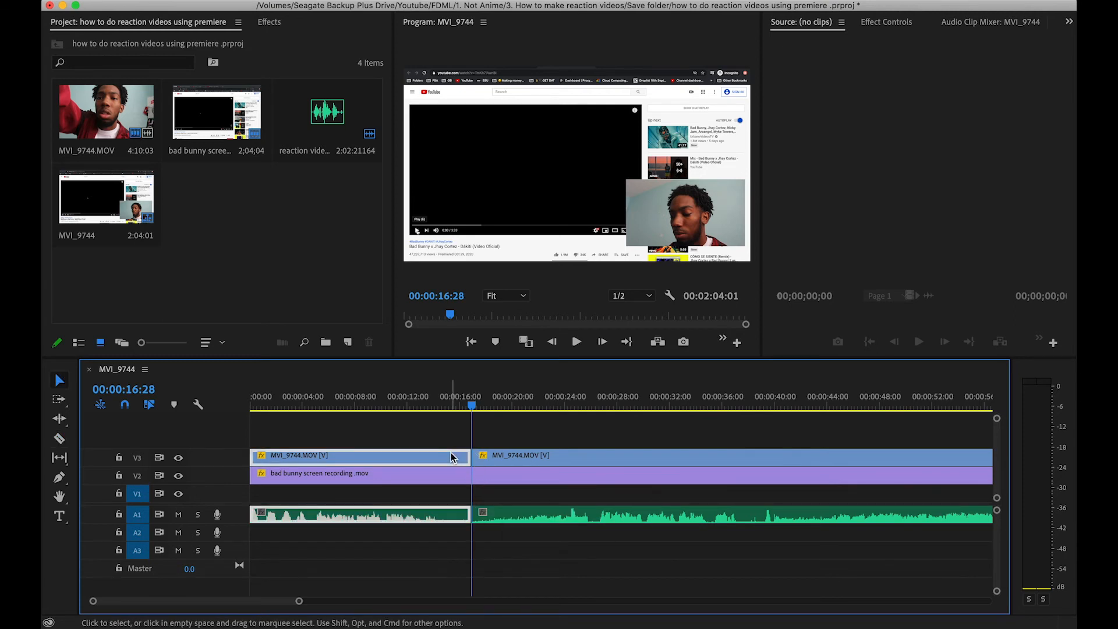
{"action": "key", "text": "Delete"}
{"action": "key", "text": "super+z"}
{"action": "key", "text": "Delete"}
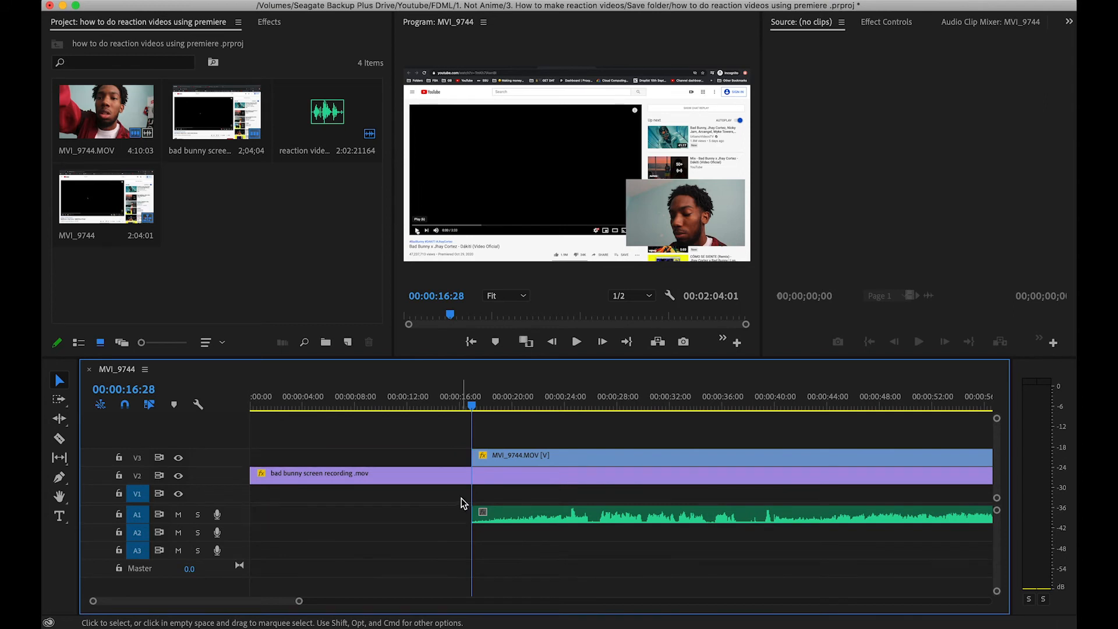
{"action": "left_click", "coordinate": [412, 462]}
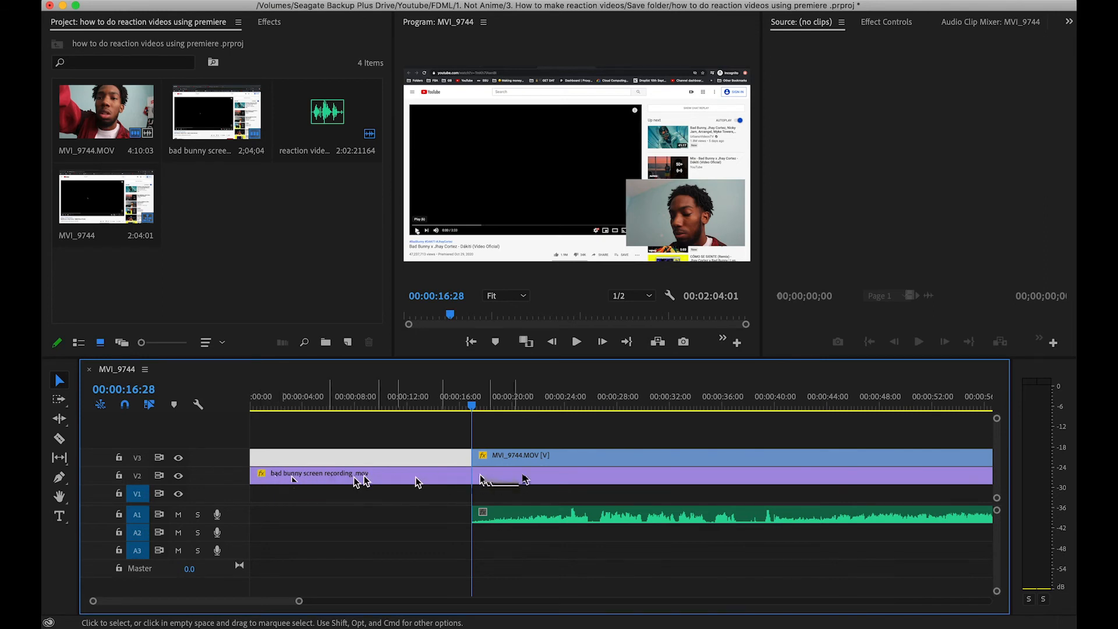
Step: Split the V2 screen recording at 00:00:16:28 and delete the part before the cut
{"action": "key", "text": "c"}
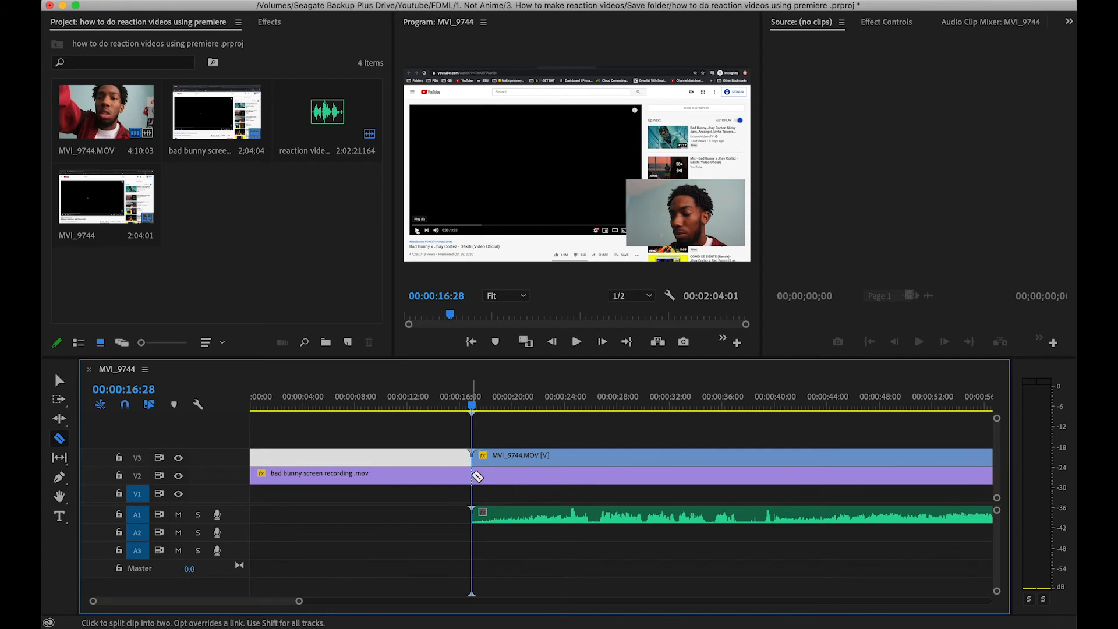
{"action": "left_click", "coordinate": [473, 475]}
{"action": "key", "text": "v"}
{"action": "left_click", "coordinate": [454, 477]}
{"action": "key", "text": "Delete"}
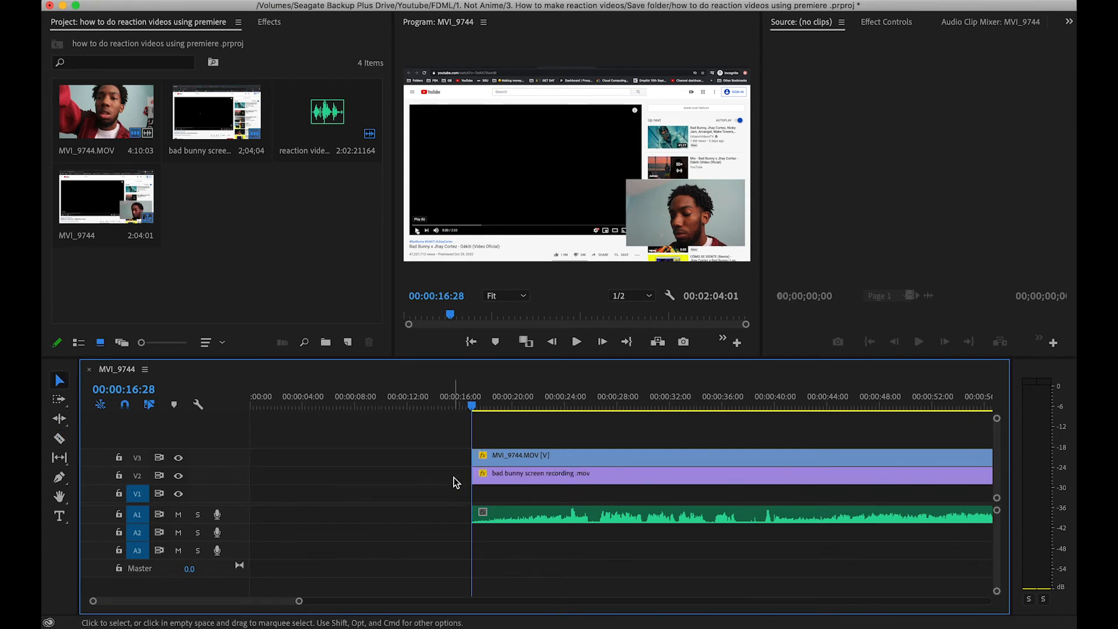
Step: Close the empty gap before the remaining clips and play the sequence from its start to check the trimmed opening
{"action": "left_click", "coordinate": [383, 478]}
{"action": "key", "text": "Delete"}
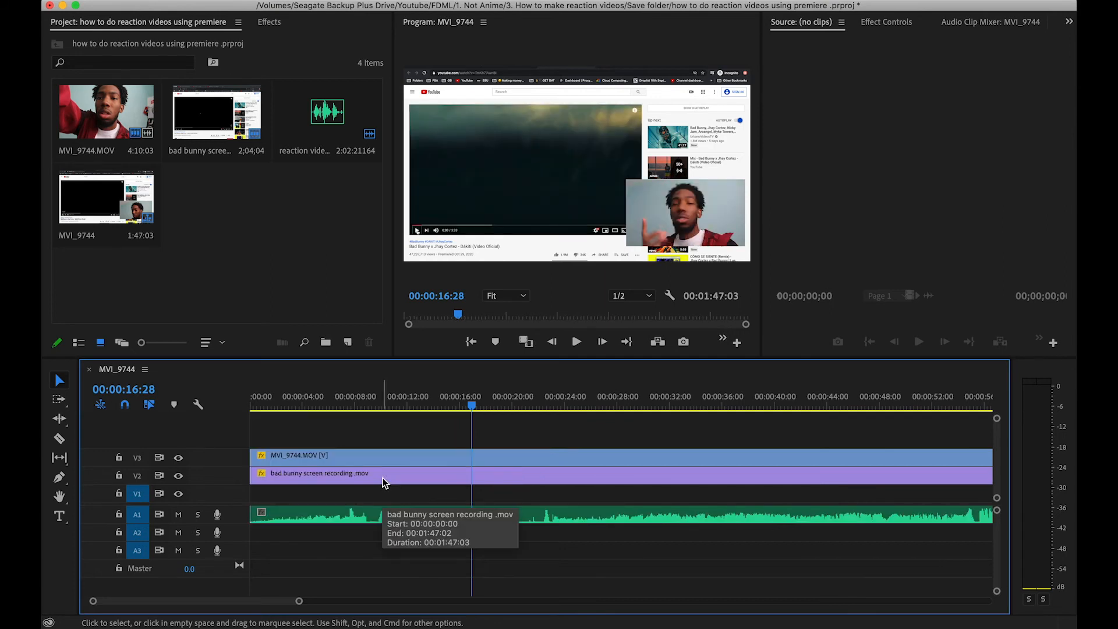
{"action": "left_click", "coordinate": [255, 402]}
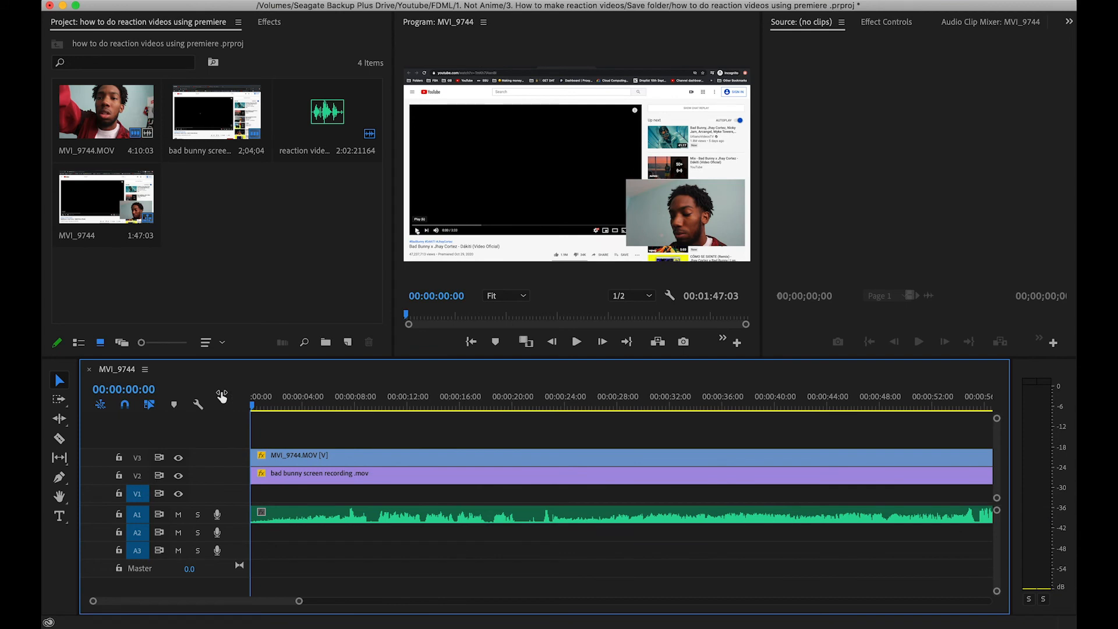
{"action": "key", "text": "space"}
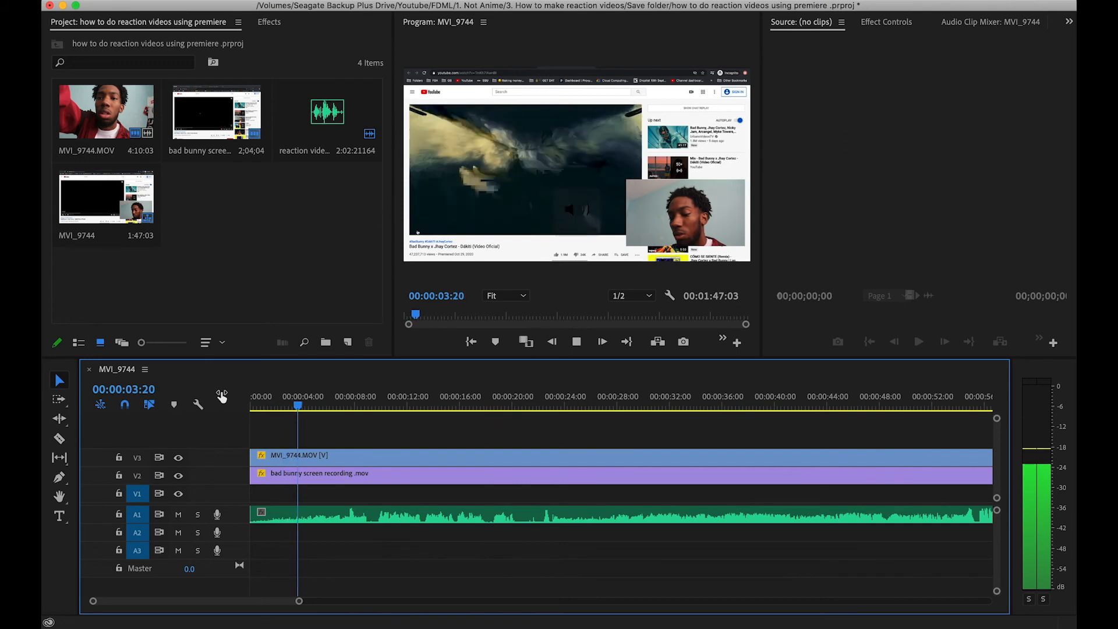
{"action": "key", "text": "space"}
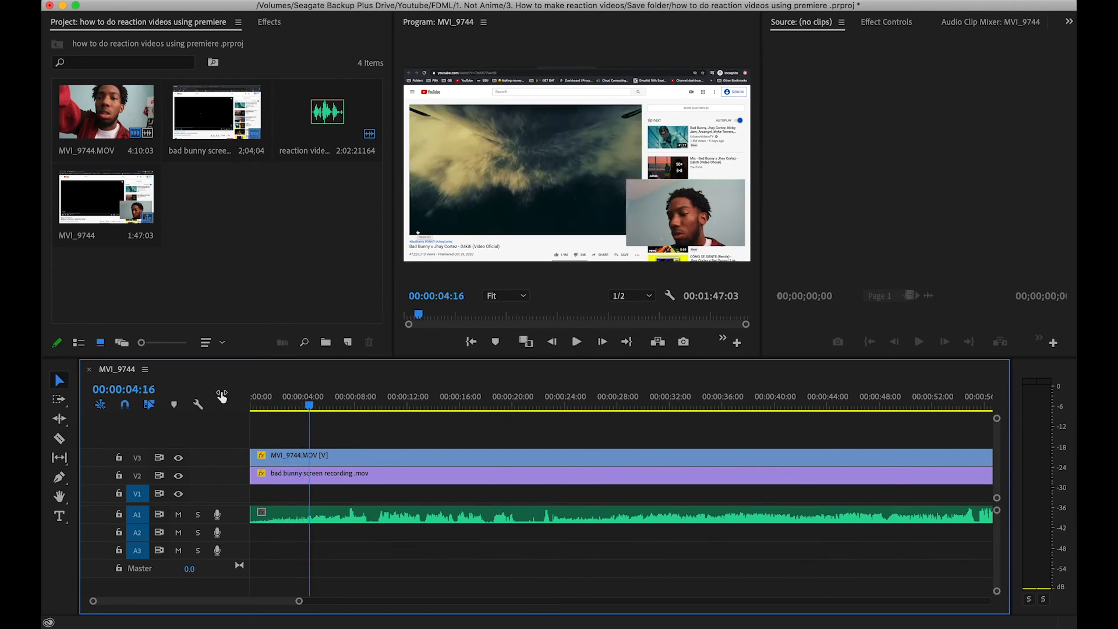
{"action": "key", "text": "space"}
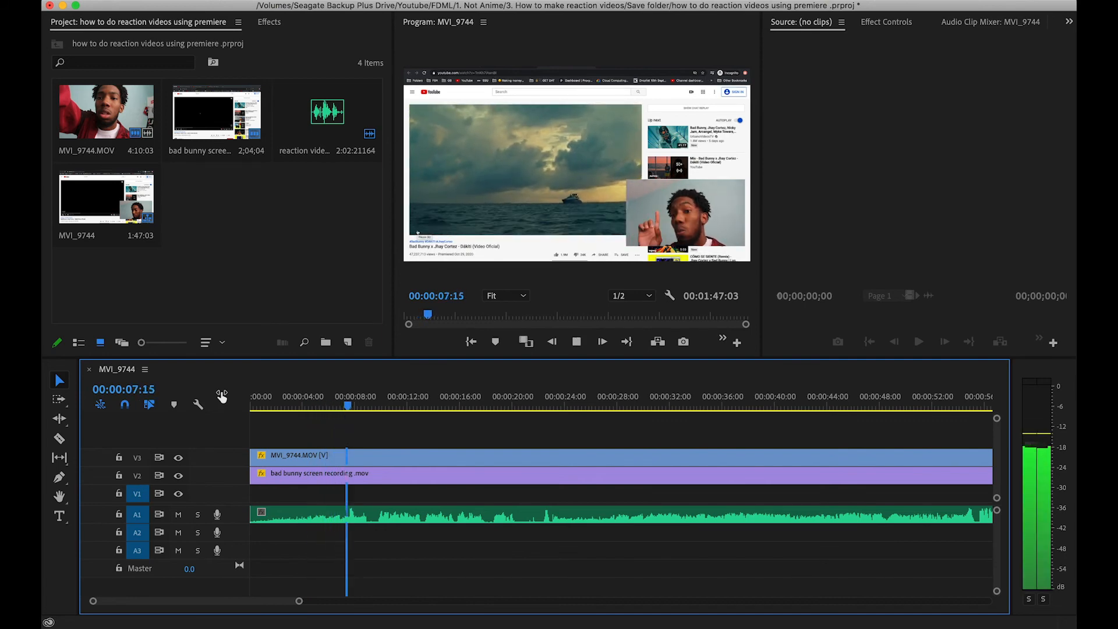
{"action": "key", "text": "space"}
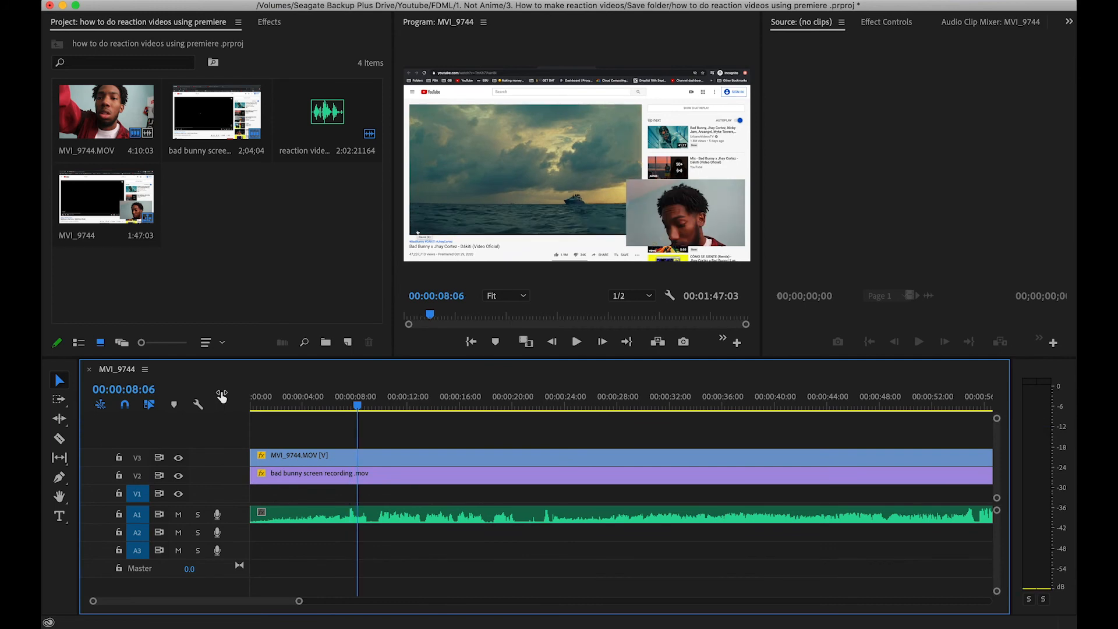
Step: Play the sequence from 00:00:09:21 to the next cut point at 00:00:24:01 and activate the Razor tool
{"action": "left_click", "coordinate": [379, 405]}
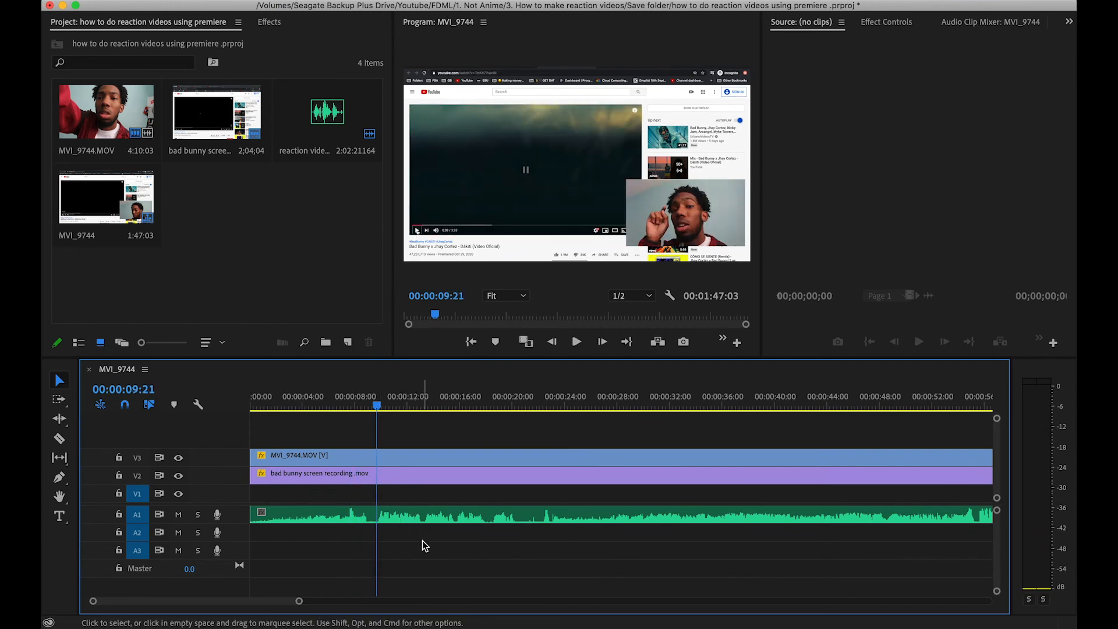
{"action": "key", "text": "space"}
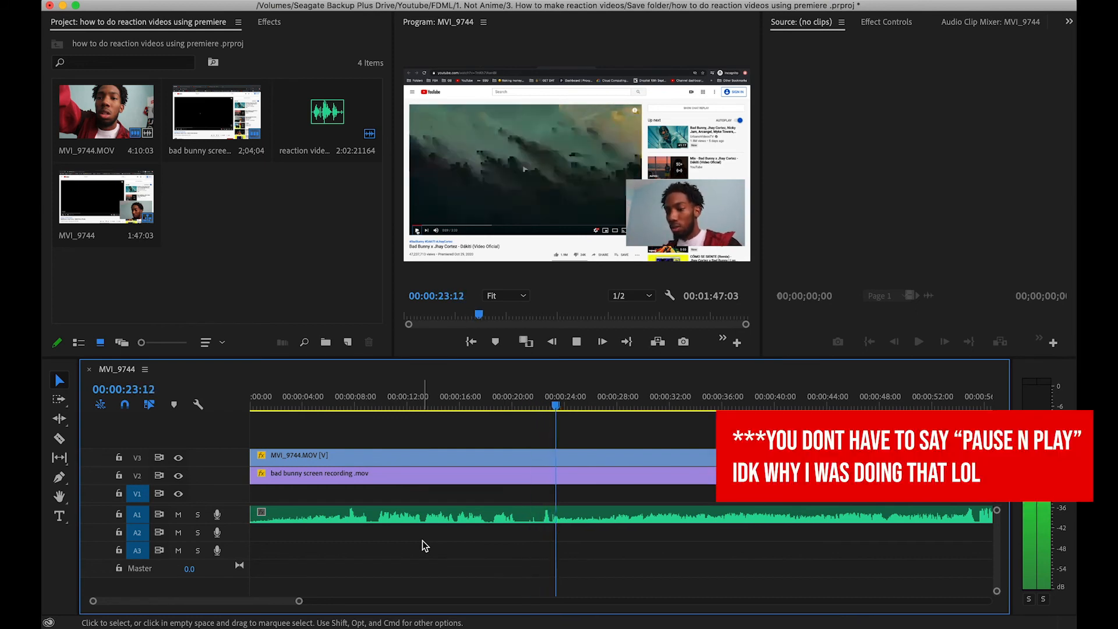
{"action": "key", "text": "space"}
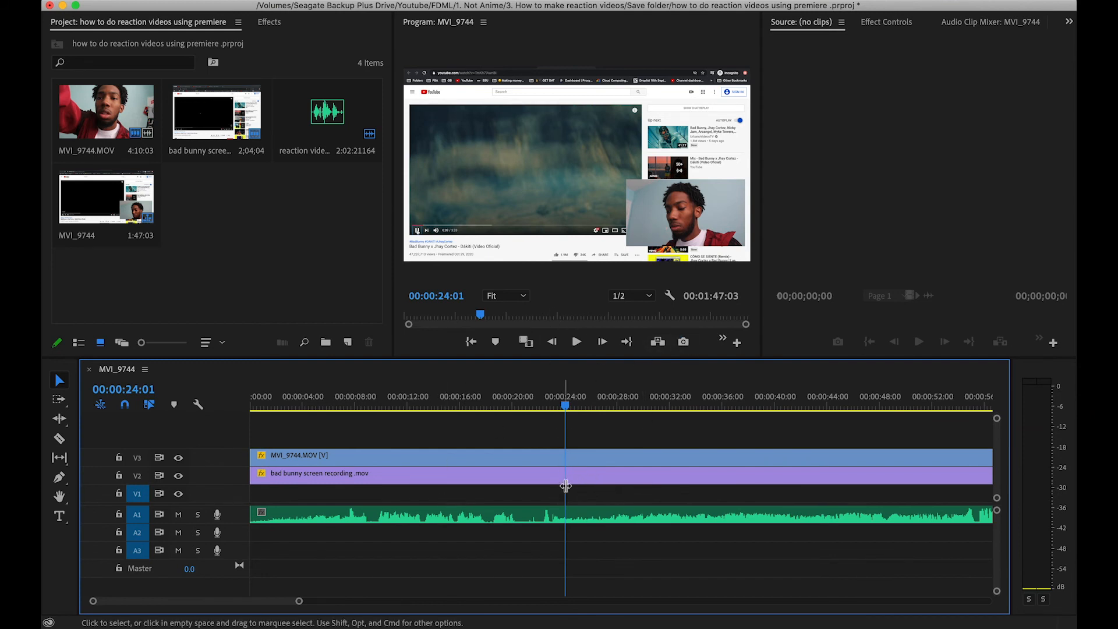
{"action": "key", "text": "c"}
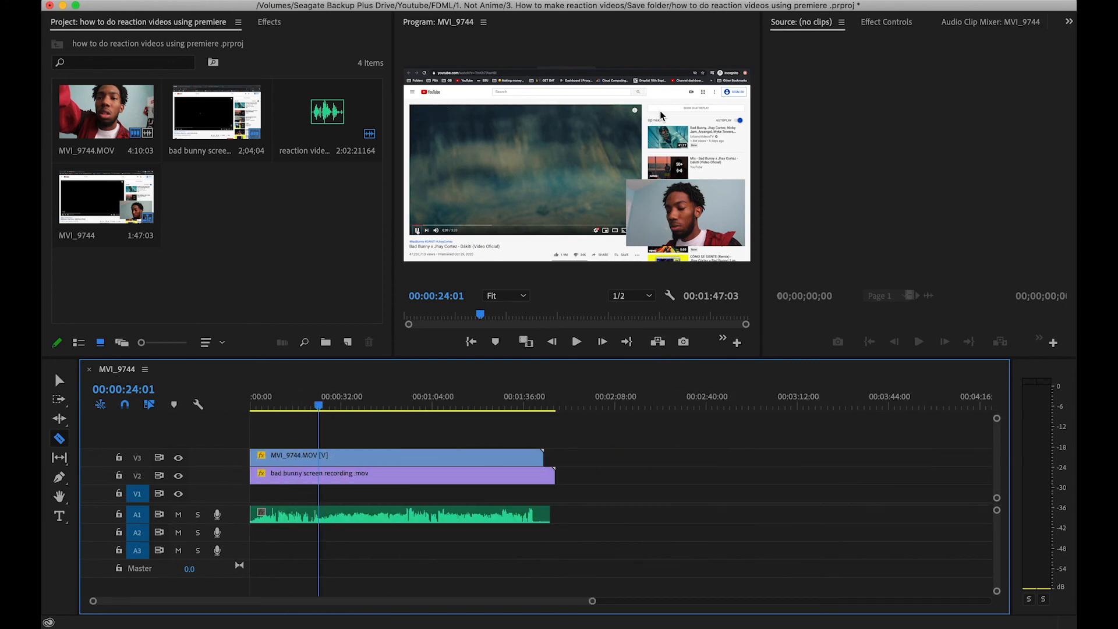
{"action": "left_click", "coordinate": [381, 459]}
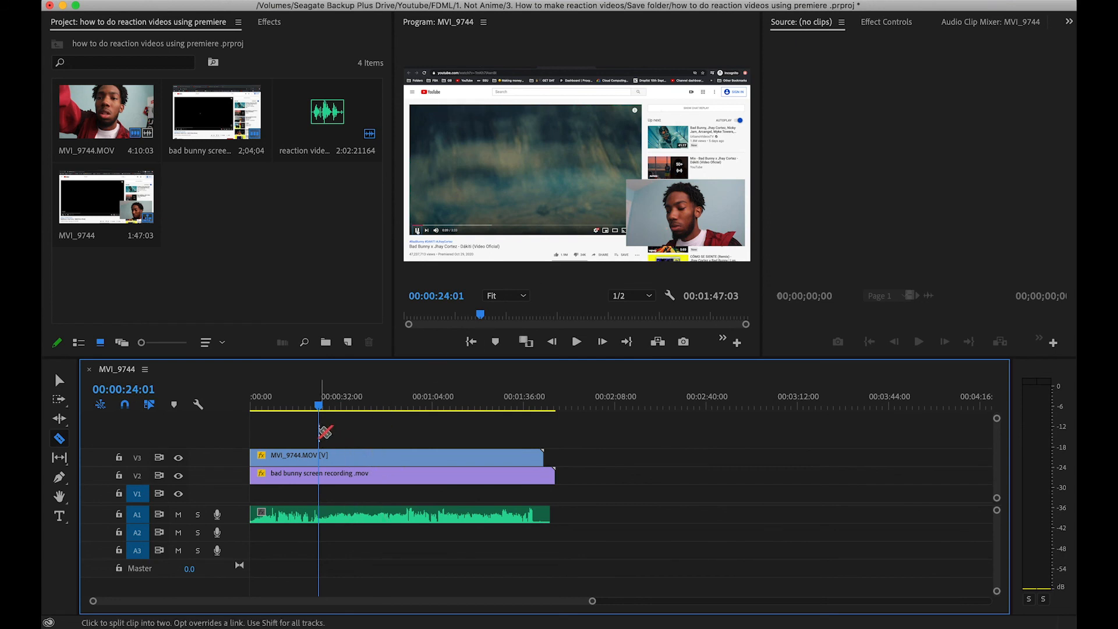